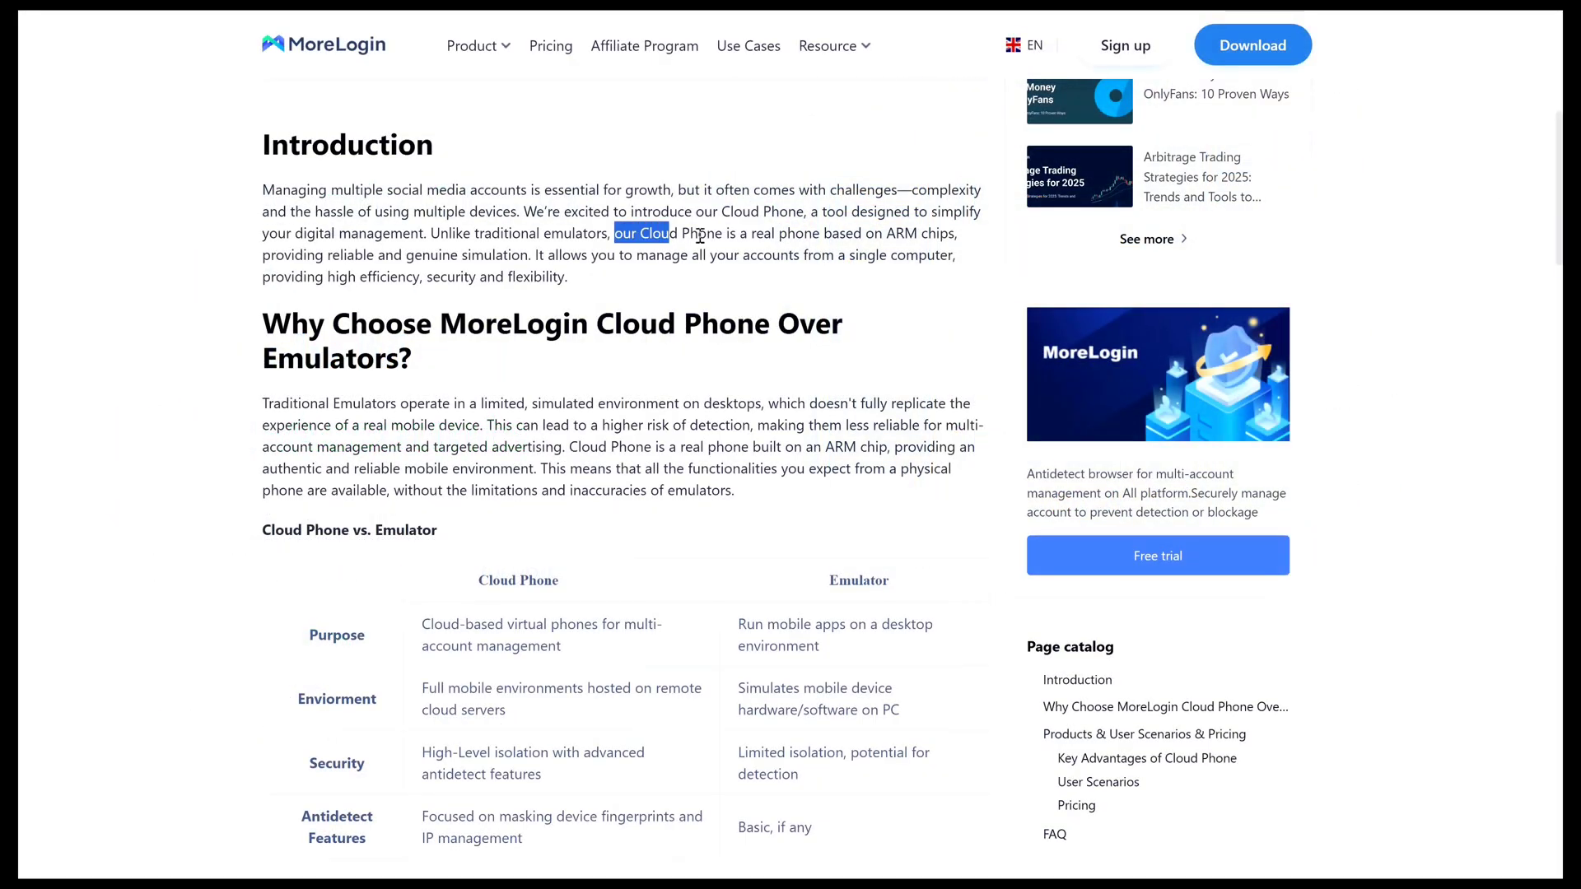
- Highlight the article sentence describing Cloud Phone as ARM-based
{"action": "left_click_drag", "start_coordinate": [700, 236], "coordinate": [955, 236]}
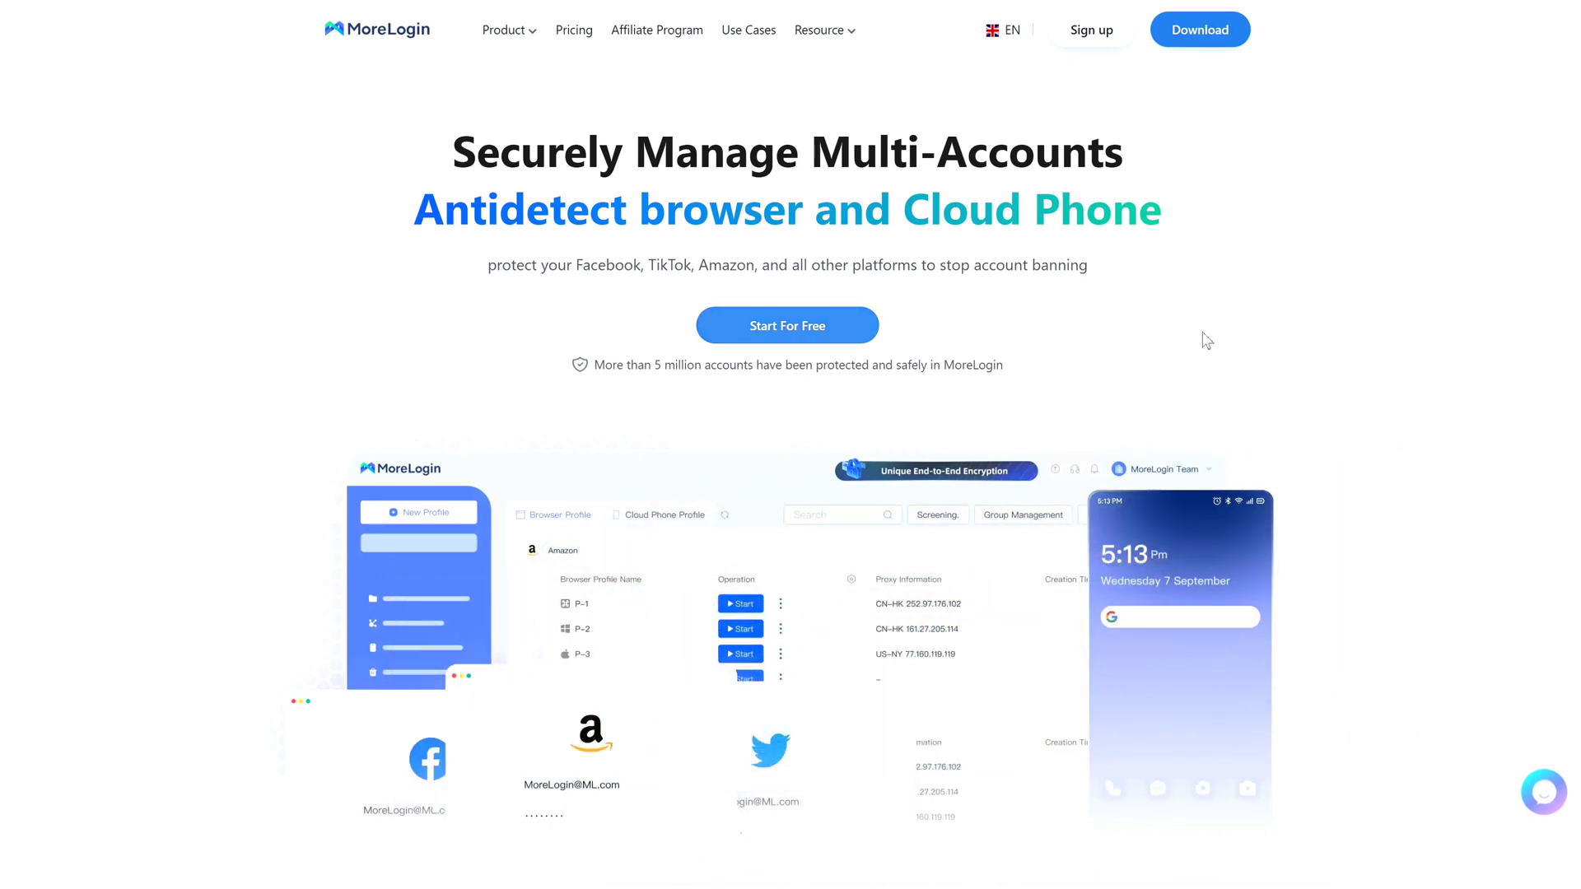
- Download the free MoreLogin installer and run it to install MoreLogin V2.43.0.0
{"action": "left_click", "coordinate": [788, 326]}
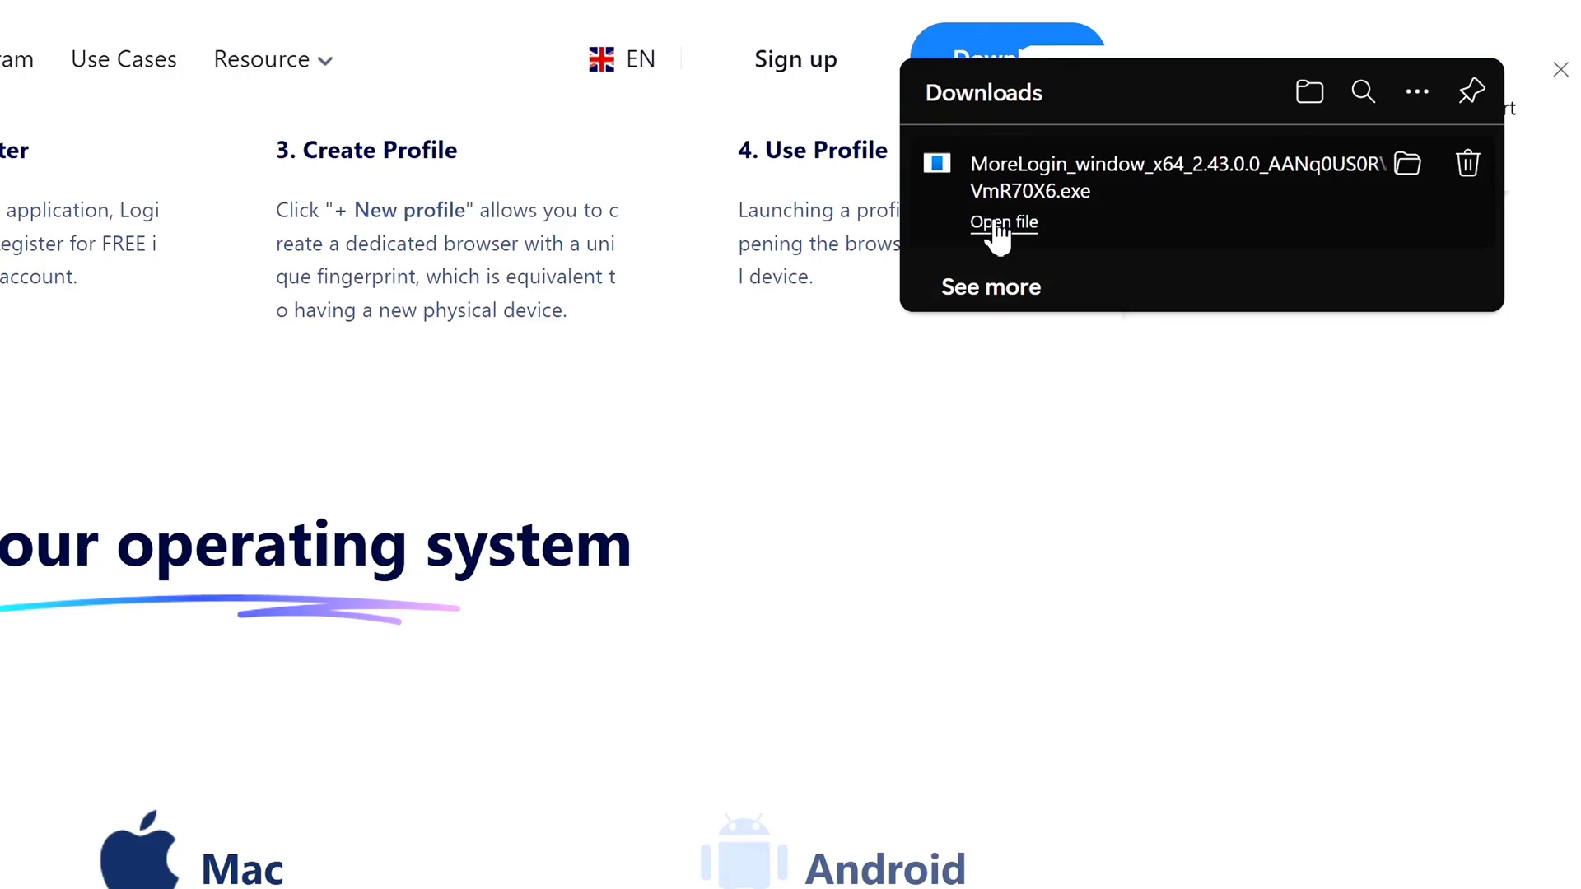
{"action": "left_click", "coordinate": [996, 224]}
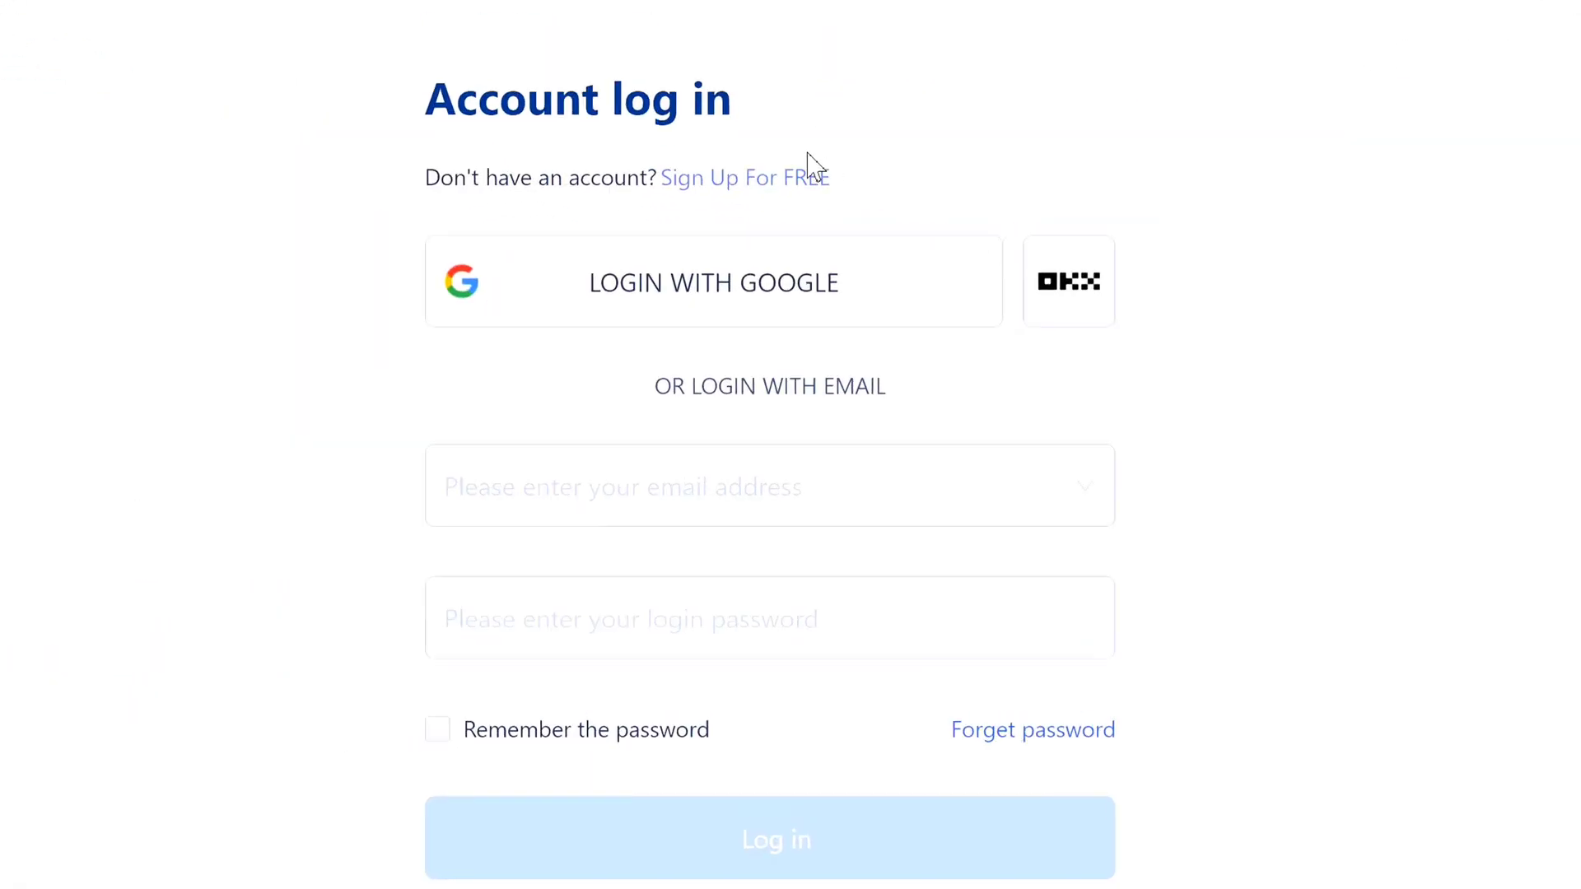
- Launch MoreLogin, select the invitation code, accept the agreements and register the new account
{"action": "left_click", "coordinate": [805, 166]}
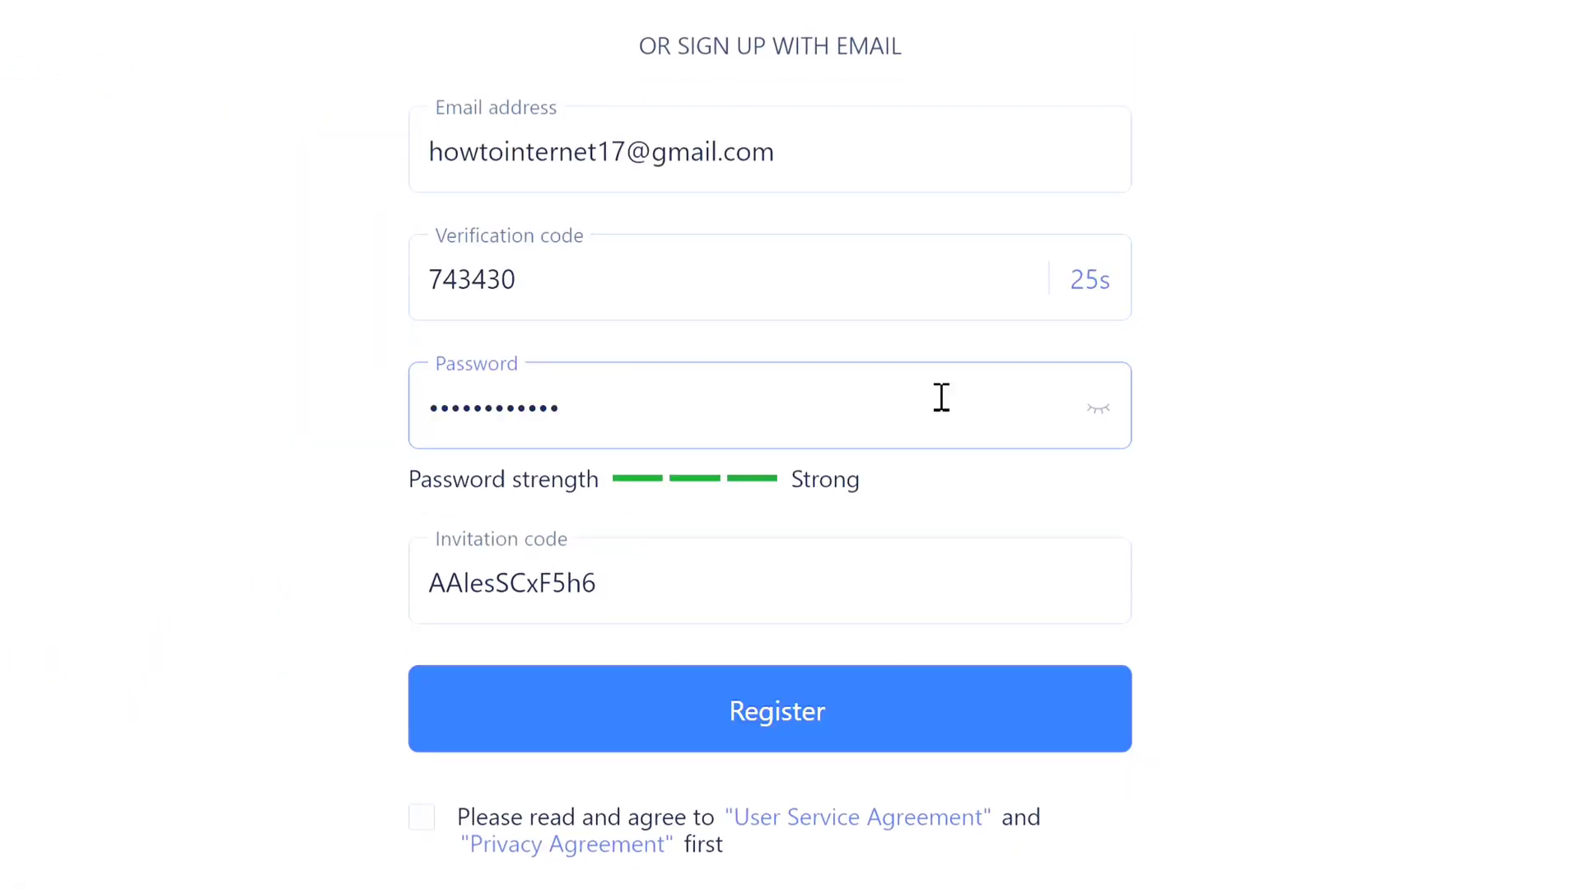
{"action": "left_click_drag", "start_coordinate": [435, 582], "coordinate": [611, 589]}
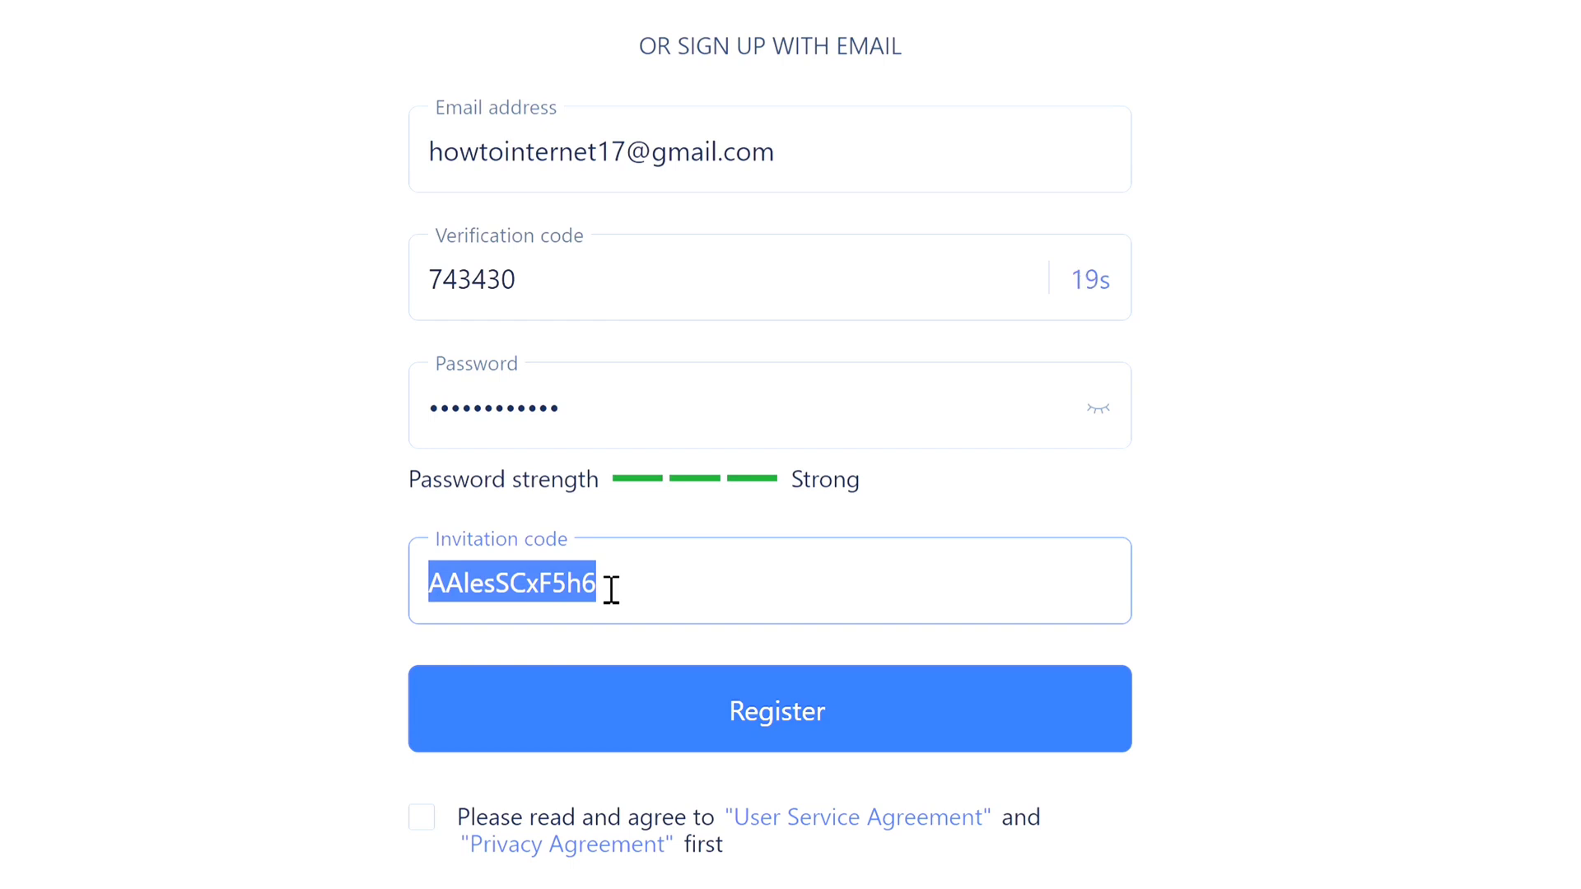
{"action": "left_click", "coordinate": [611, 589]}
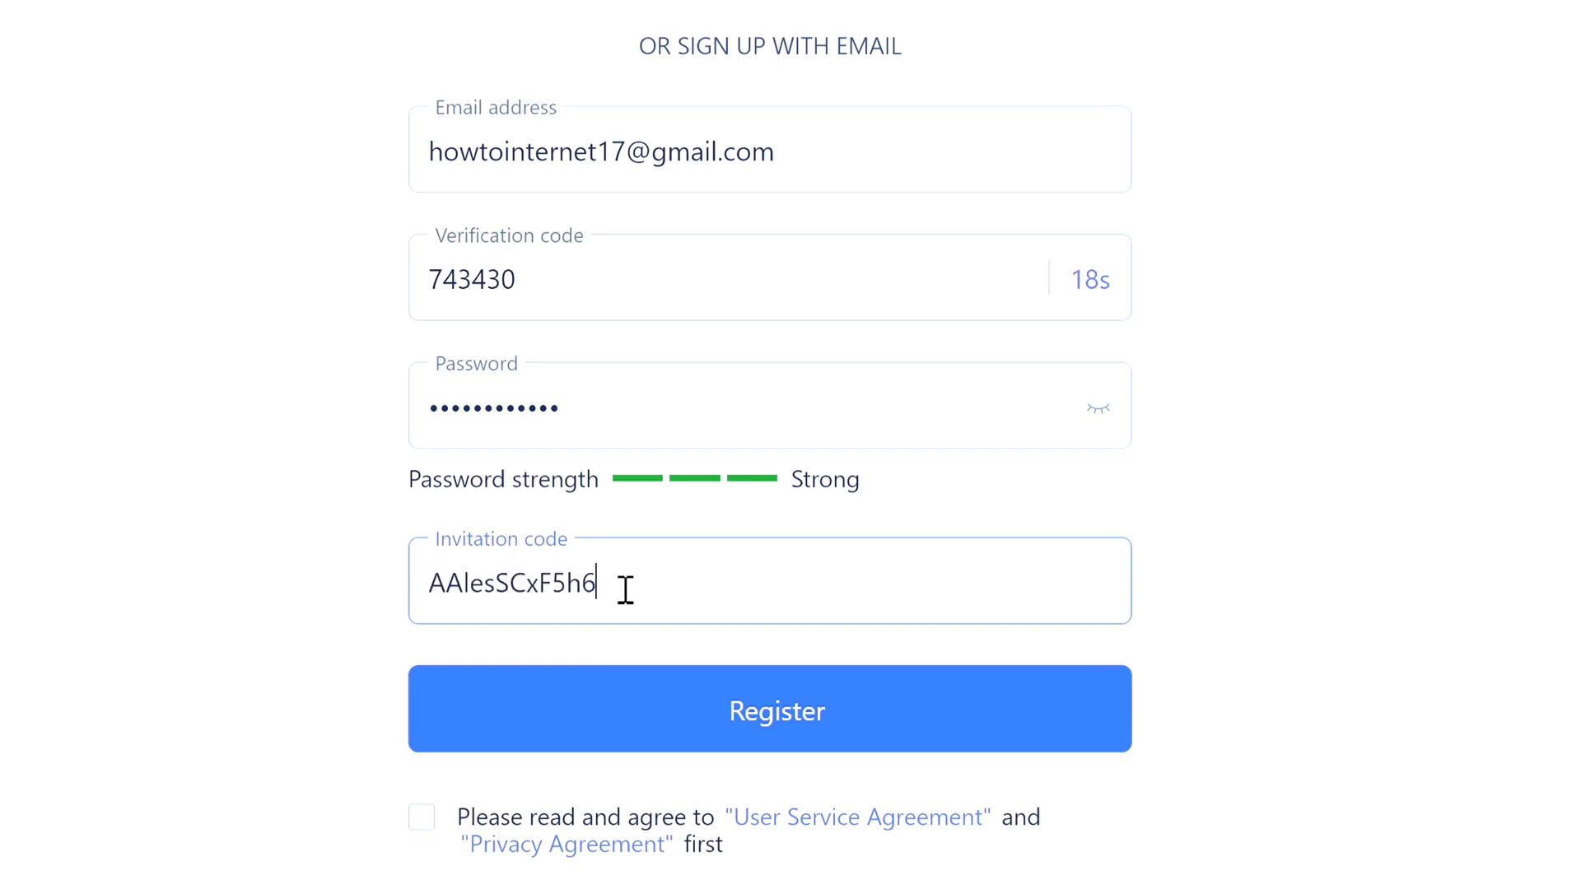
{"action": "left_click", "coordinate": [421, 818]}
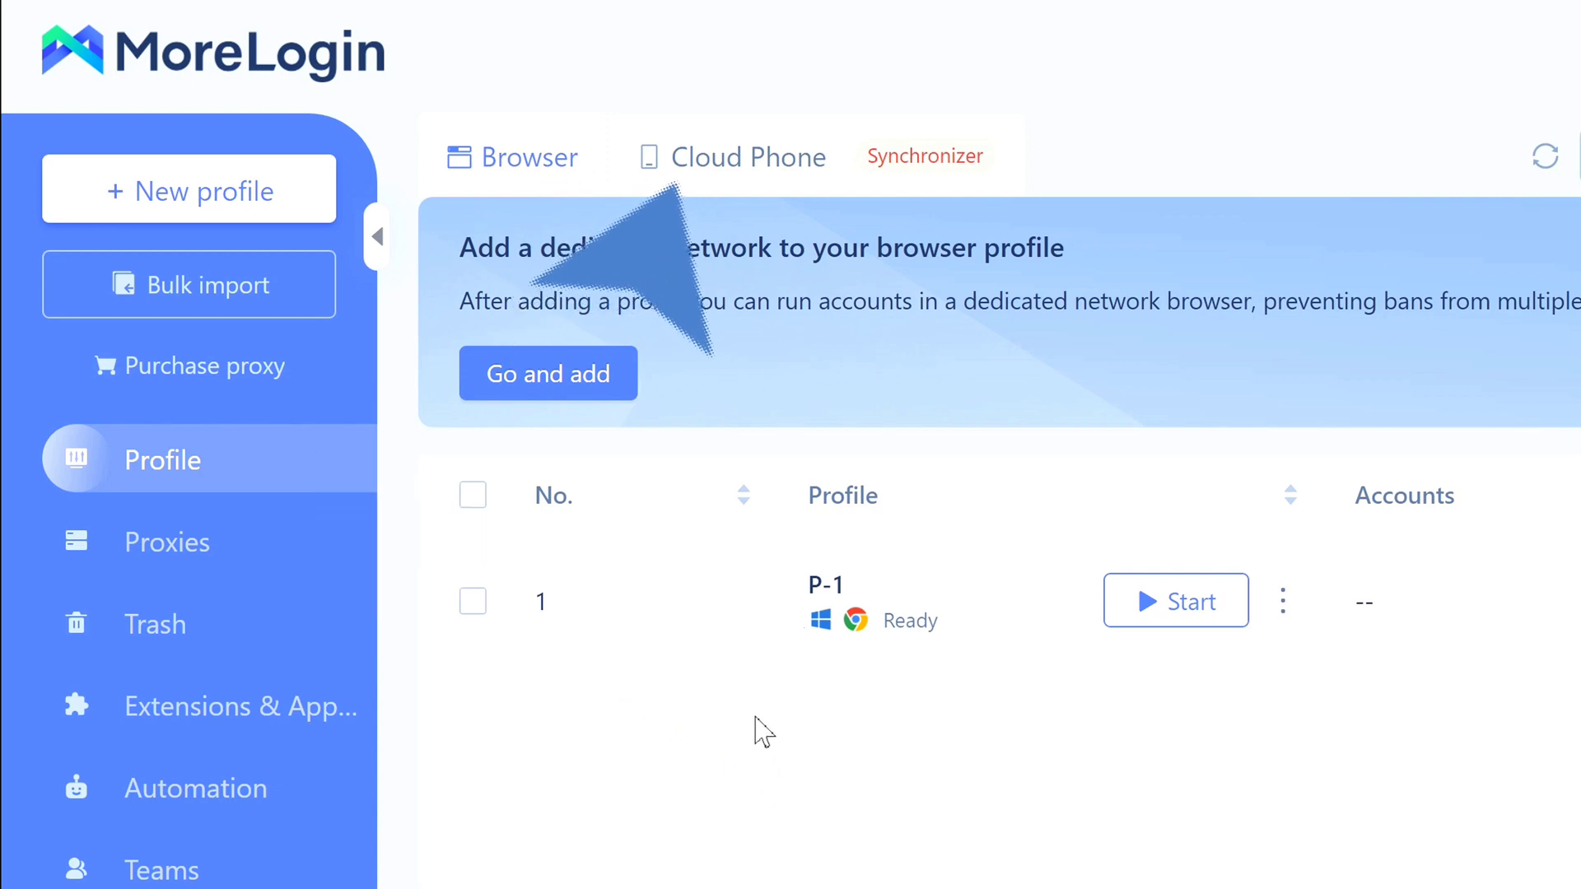
- Start a new cloud phone, comparing Monthly rental before returning to Pay per minute billing
{"action": "left_click", "coordinate": [729, 167]}
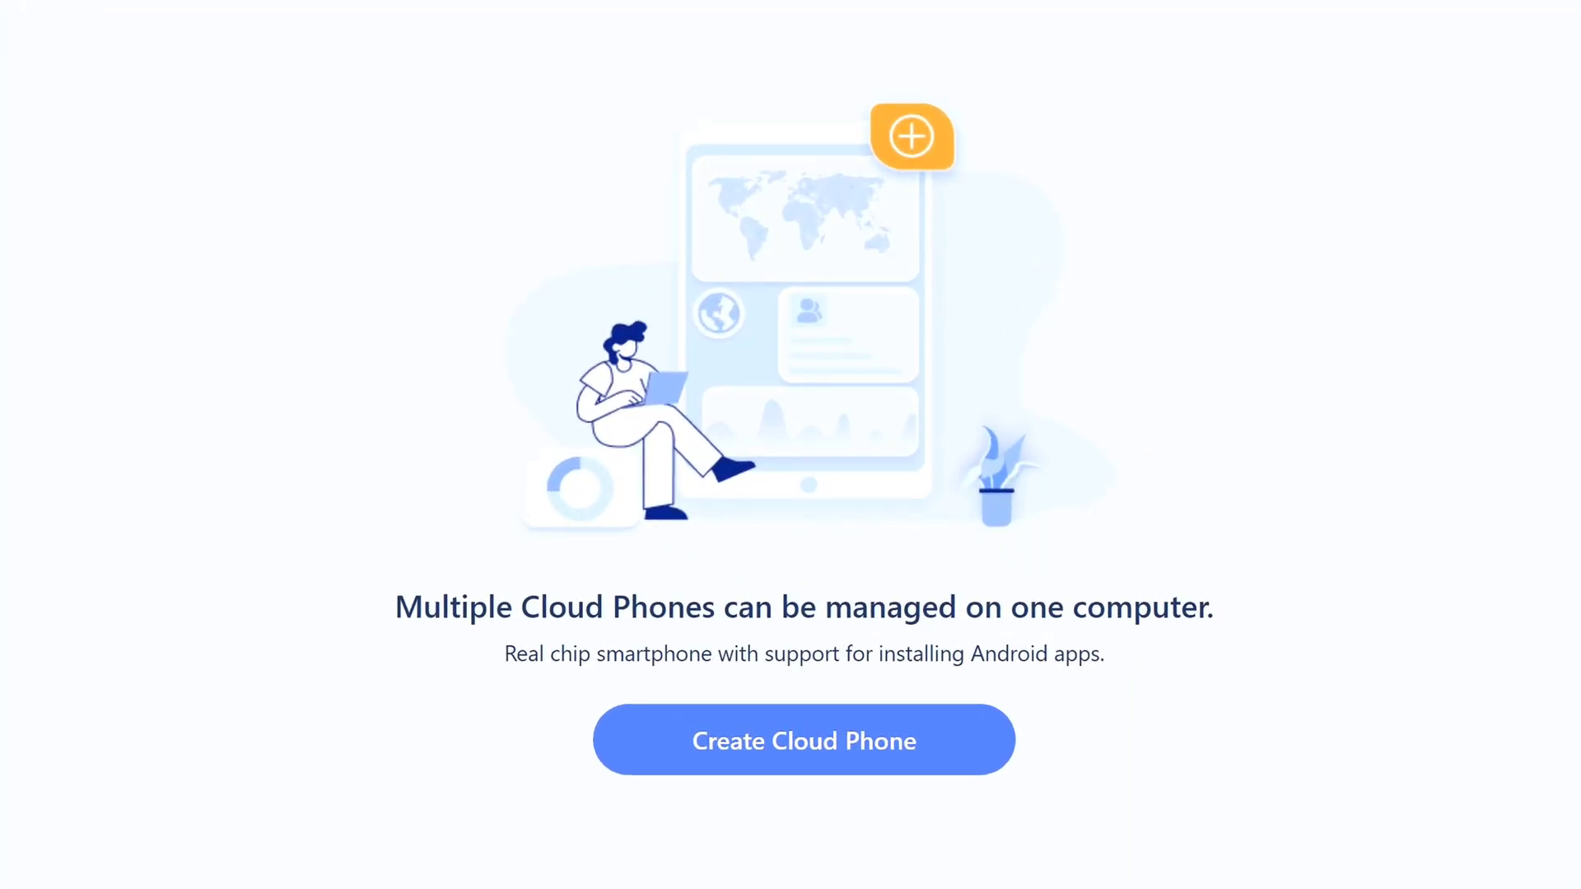
{"action": "left_click", "coordinate": [751, 731]}
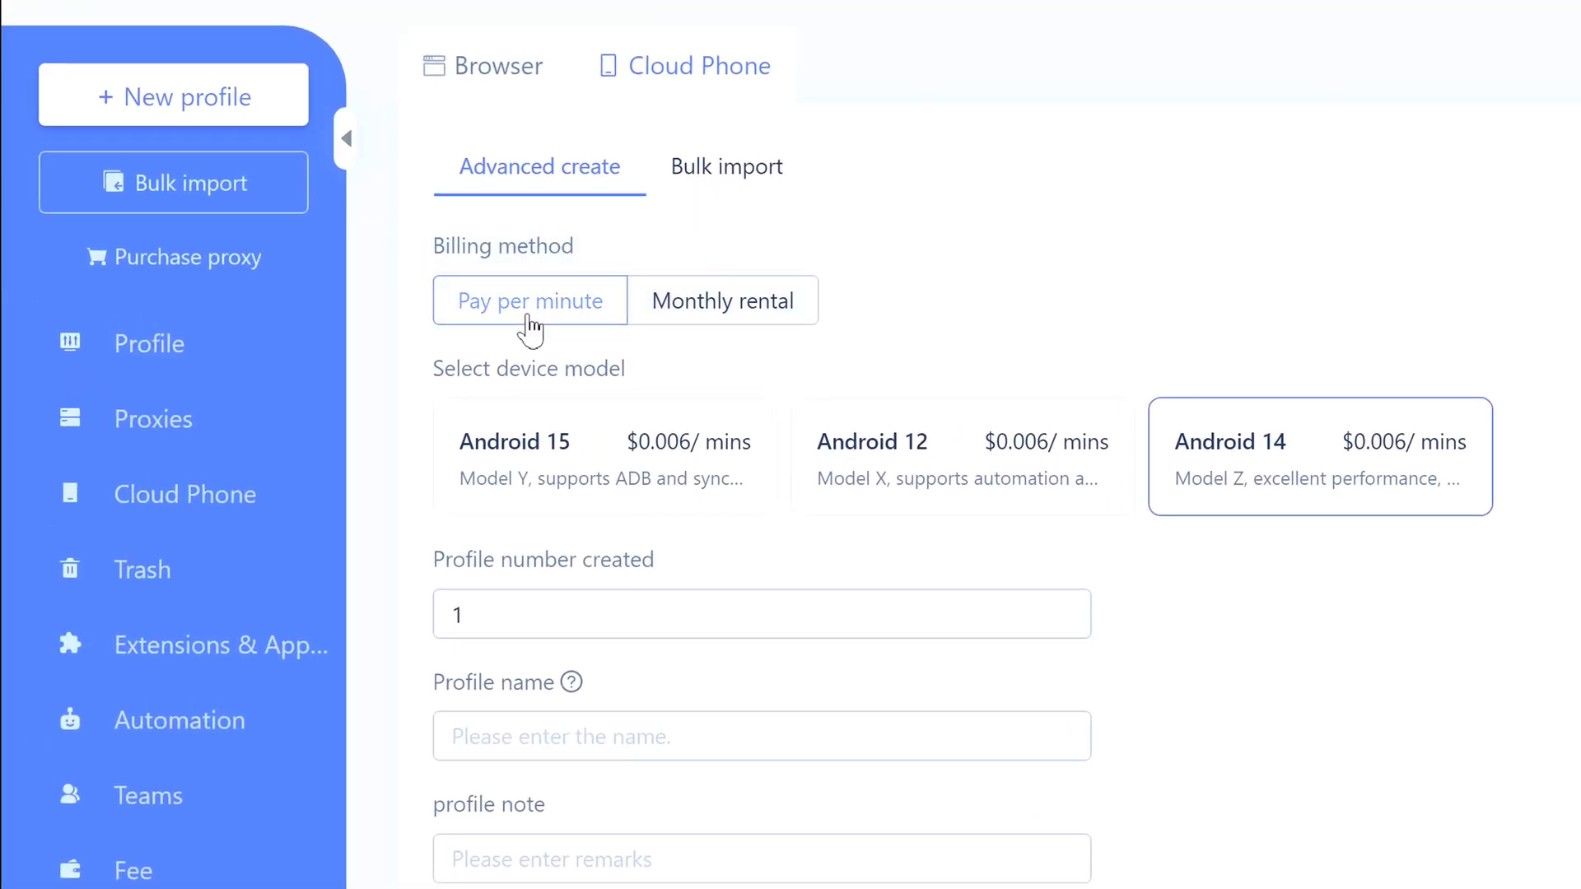
{"action": "left_click", "coordinate": [735, 334]}
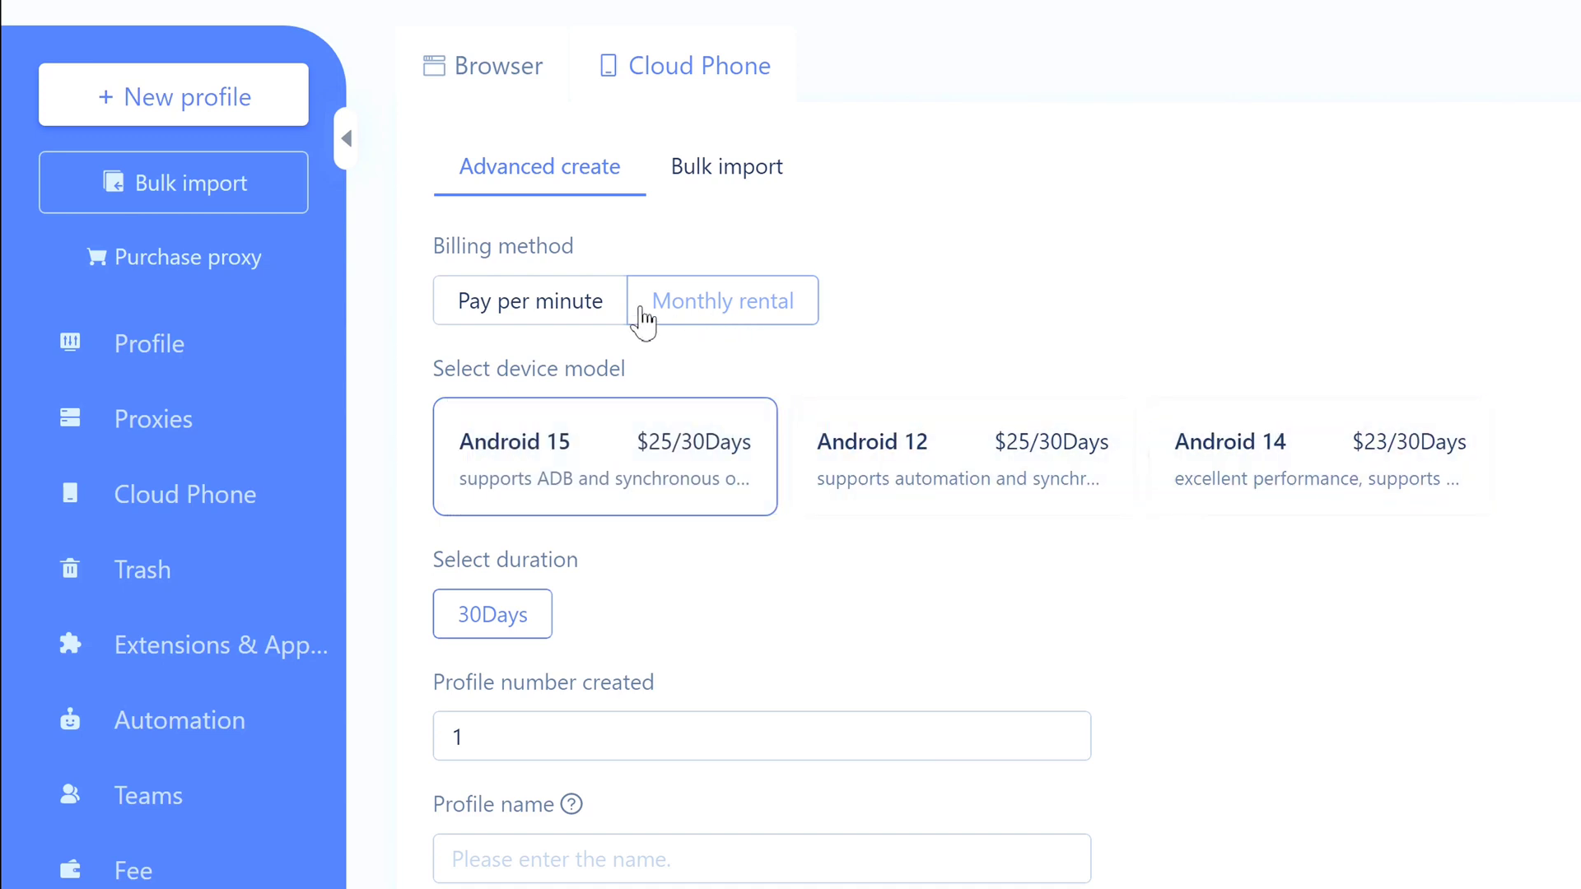
{"action": "left_click", "coordinate": [581, 317]}
- Review the 100-minute cloud phone order in fee records, then choose the Android 14 model
{"action": "left_click", "coordinate": [187, 840]}
{"action": "left_click_drag", "start_coordinate": [554, 635], "coordinate": [1109, 704]}
{"action": "triple_click", "coordinate": [1109, 704]}
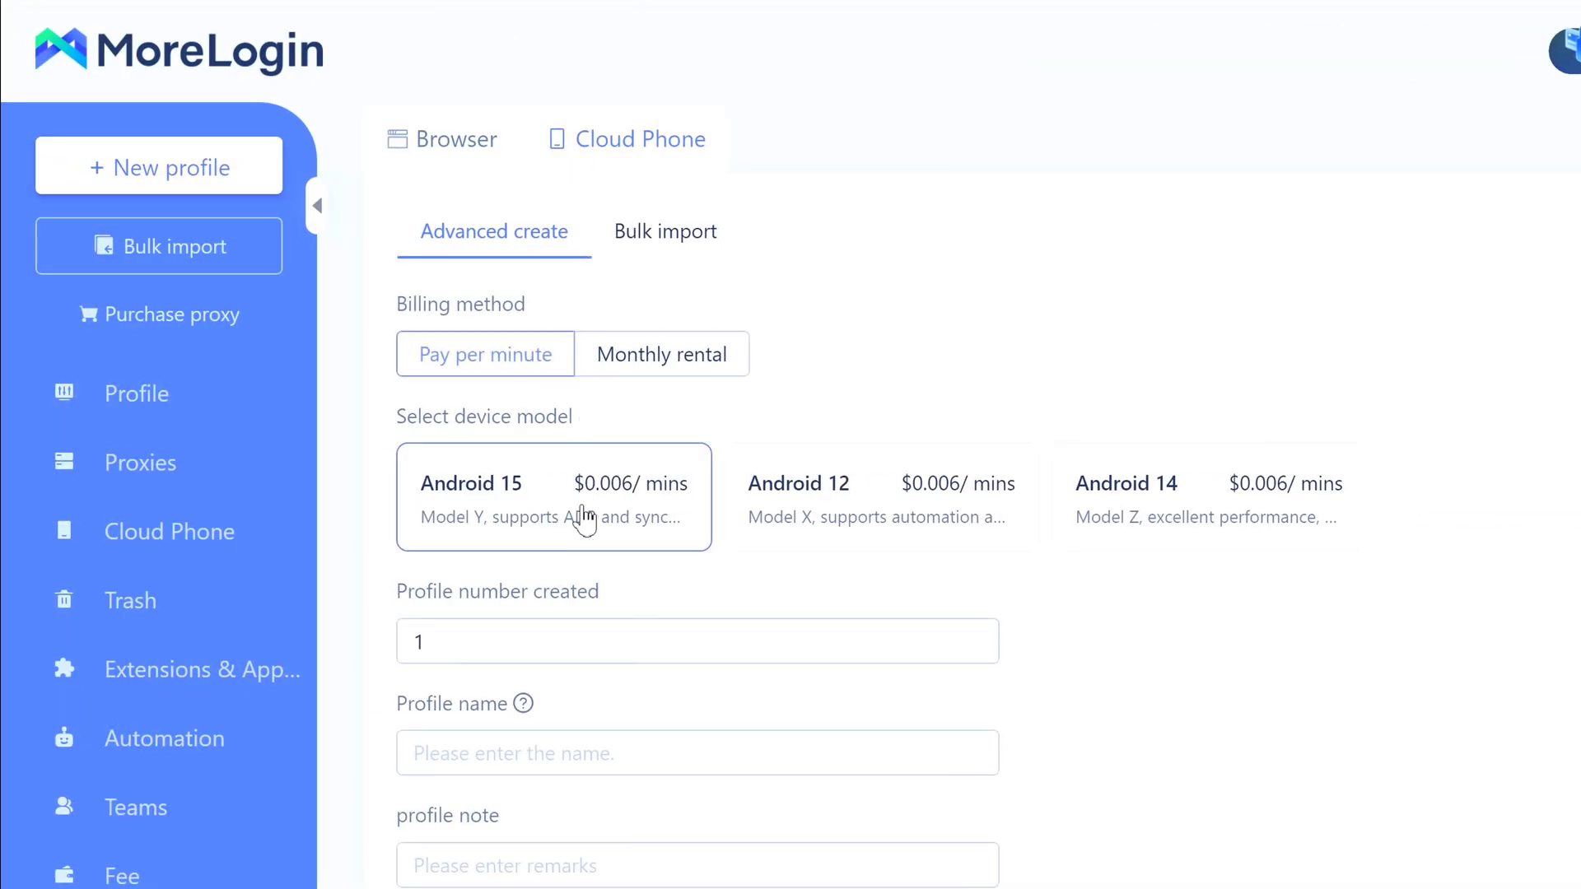
{"action": "left_click", "coordinate": [846, 531]}
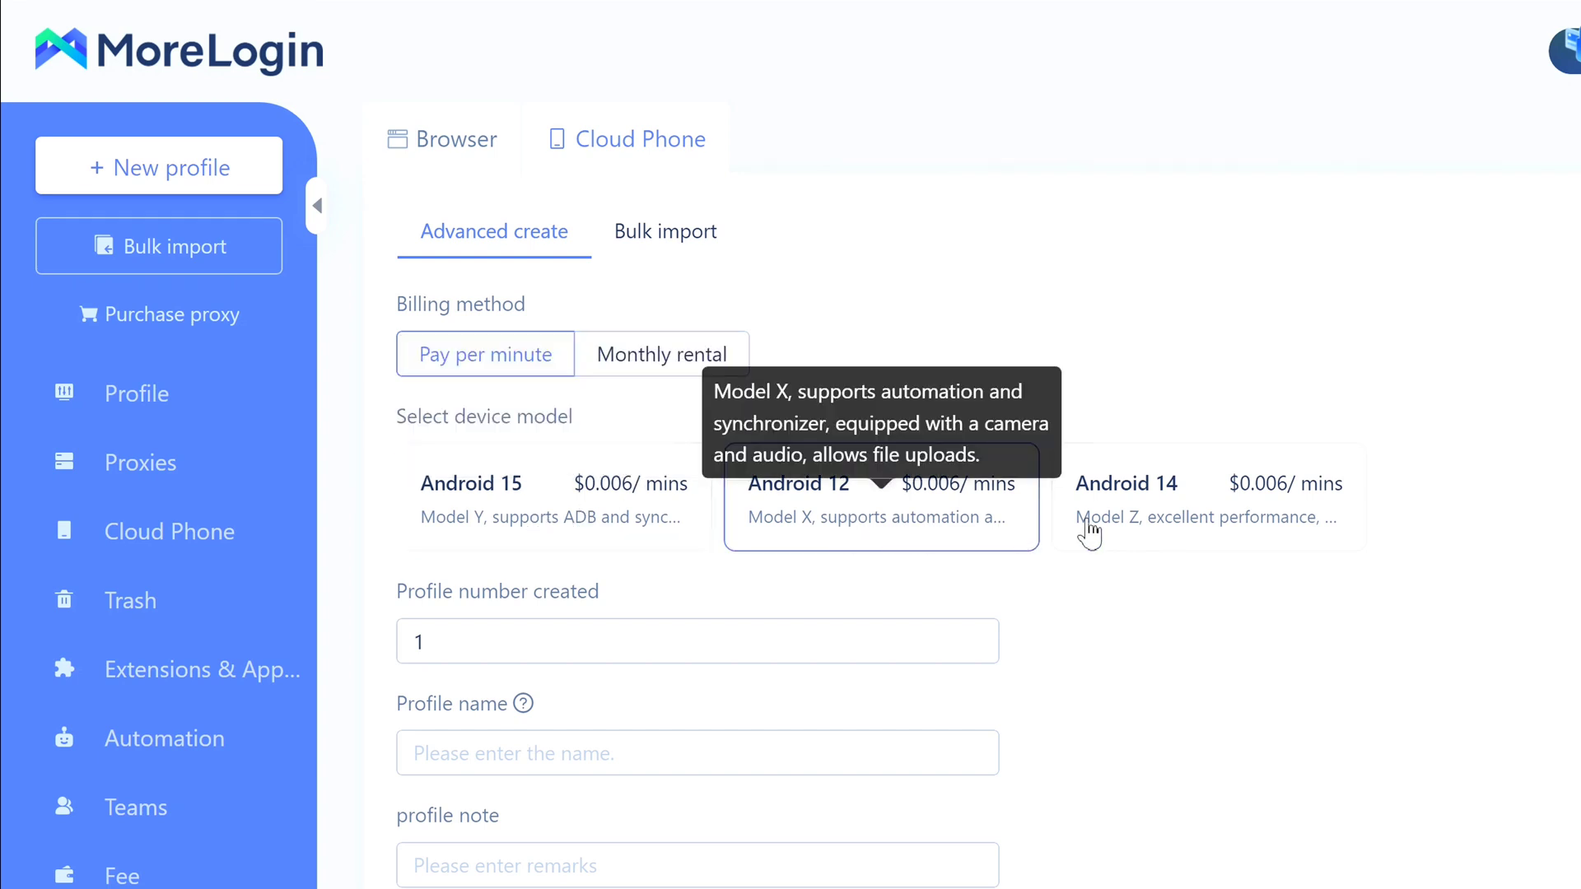
{"action": "left_click", "coordinate": [1175, 532]}
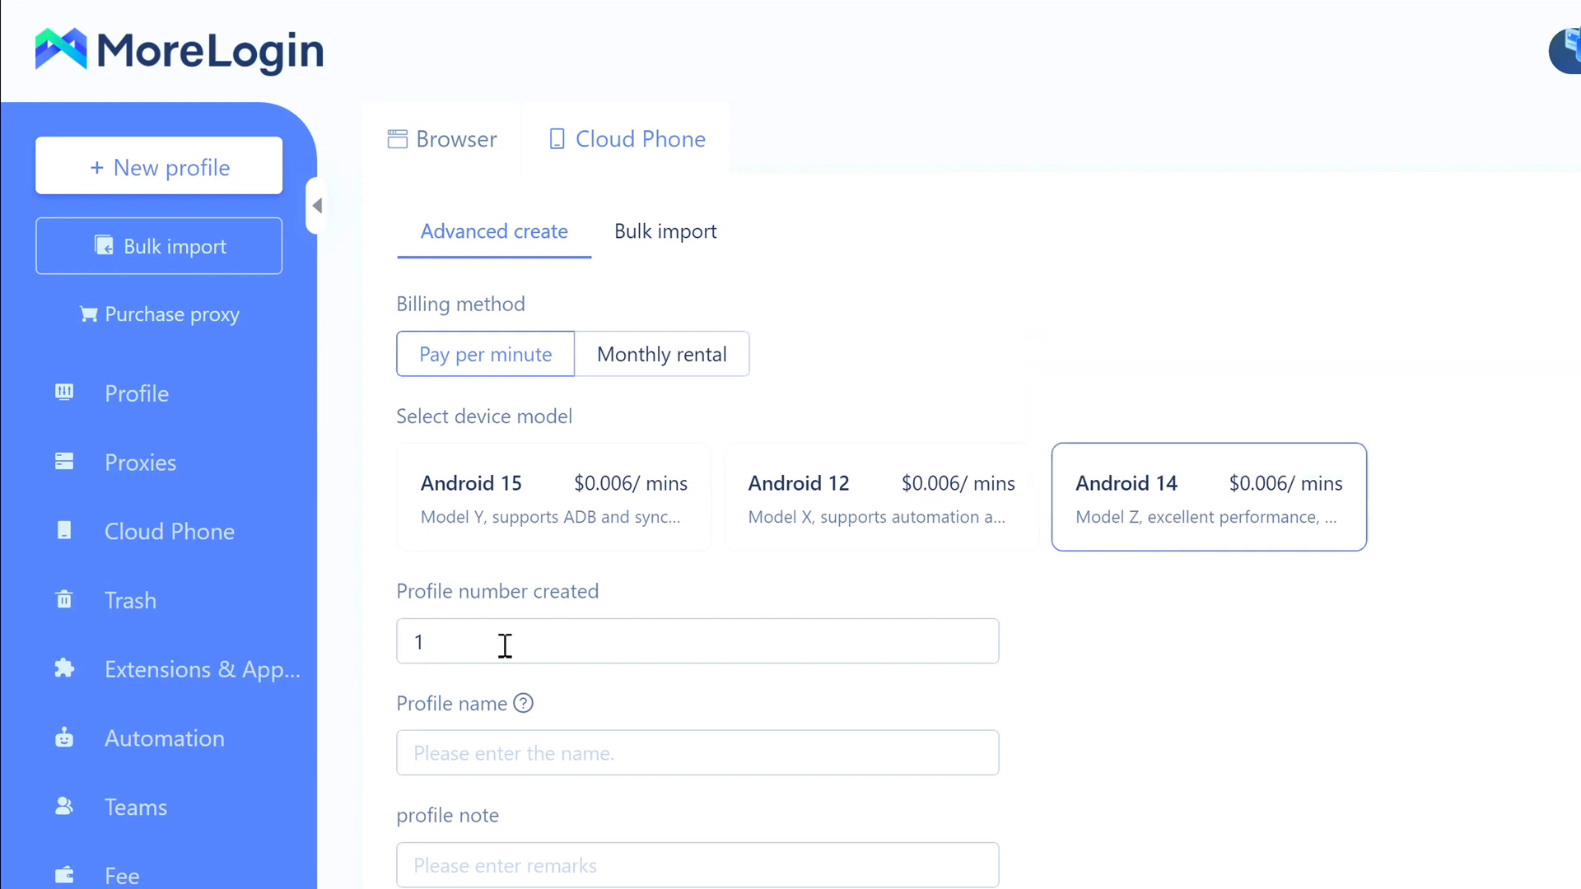
- Name the profile Instagram Marketing AU, note it IG Growth Test, and create group IG Marketing
{"action": "left_click", "coordinate": [473, 642]}
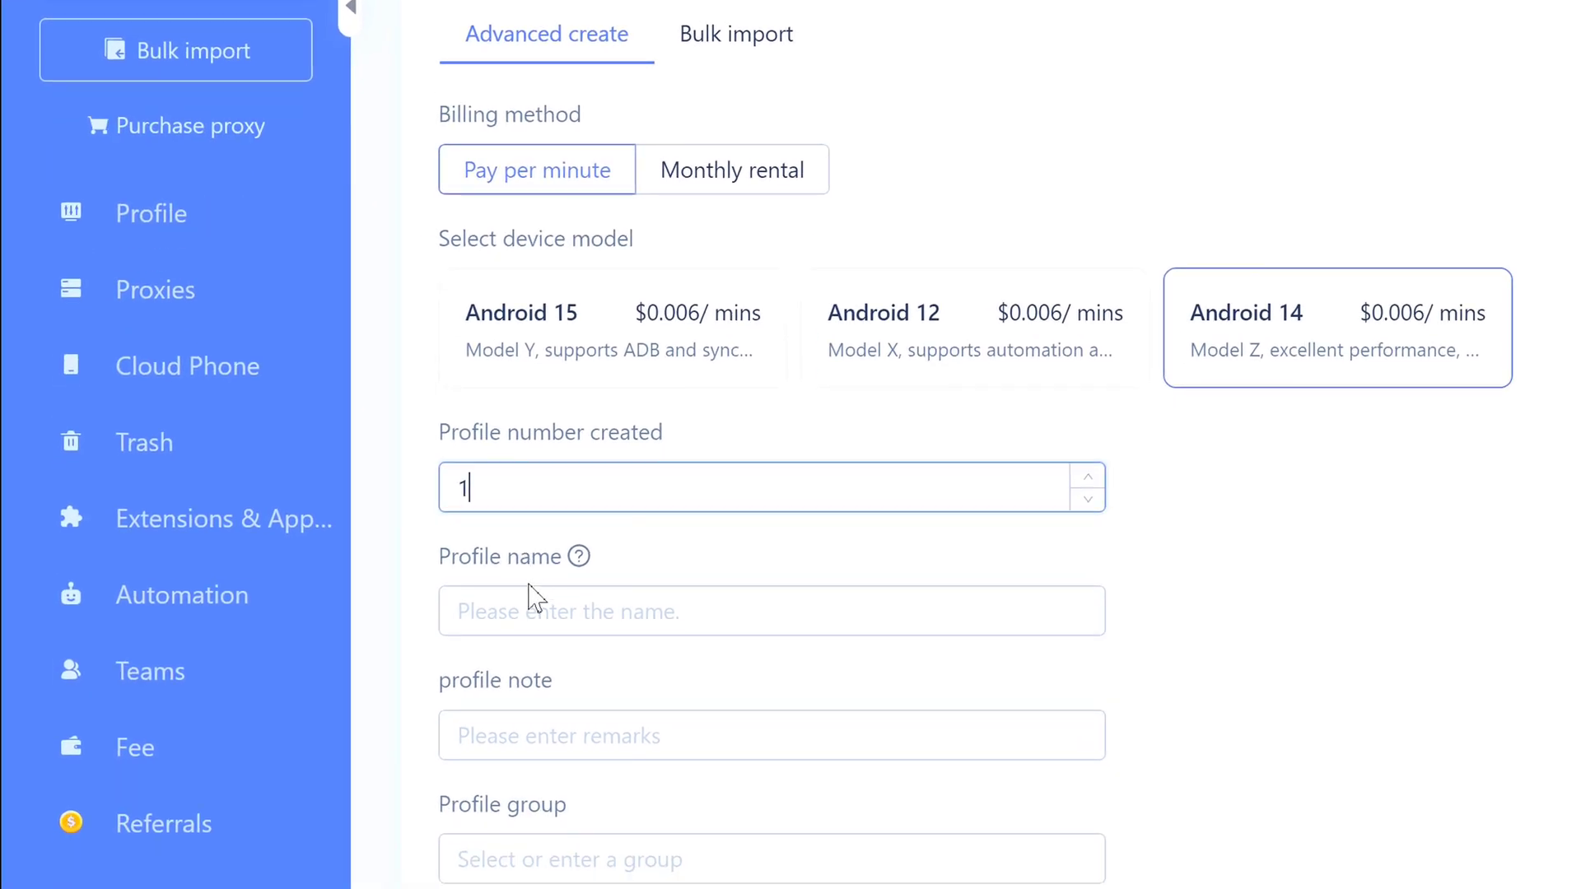
{"action": "left_click", "coordinate": [489, 724]}
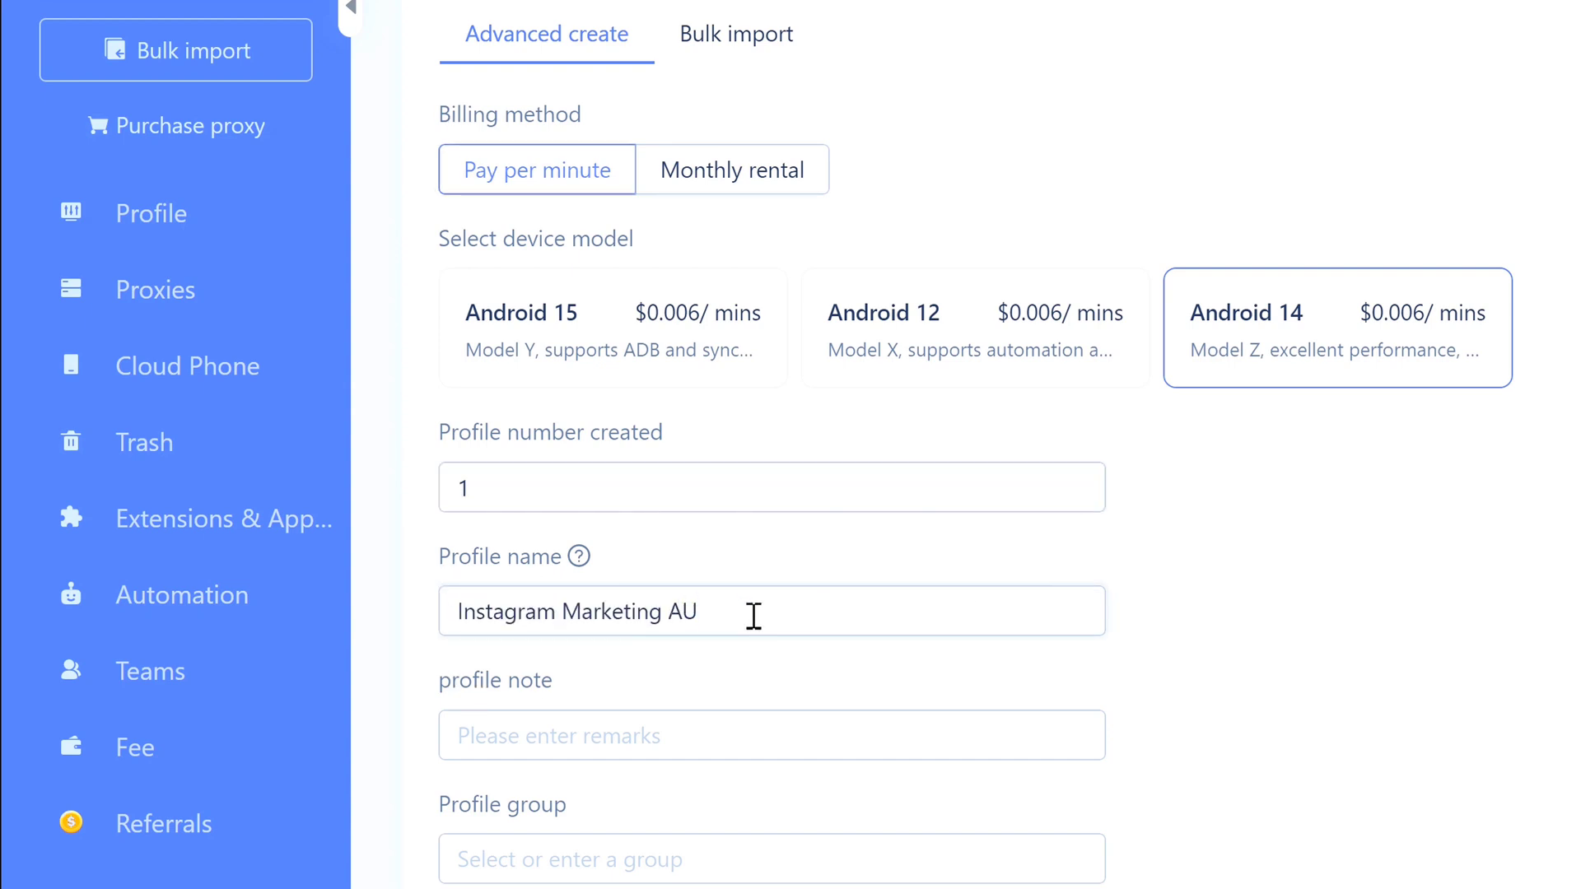
{"action": "left_click", "coordinate": [604, 743]}
{"action": "type", "text": "IG Growth Test"}
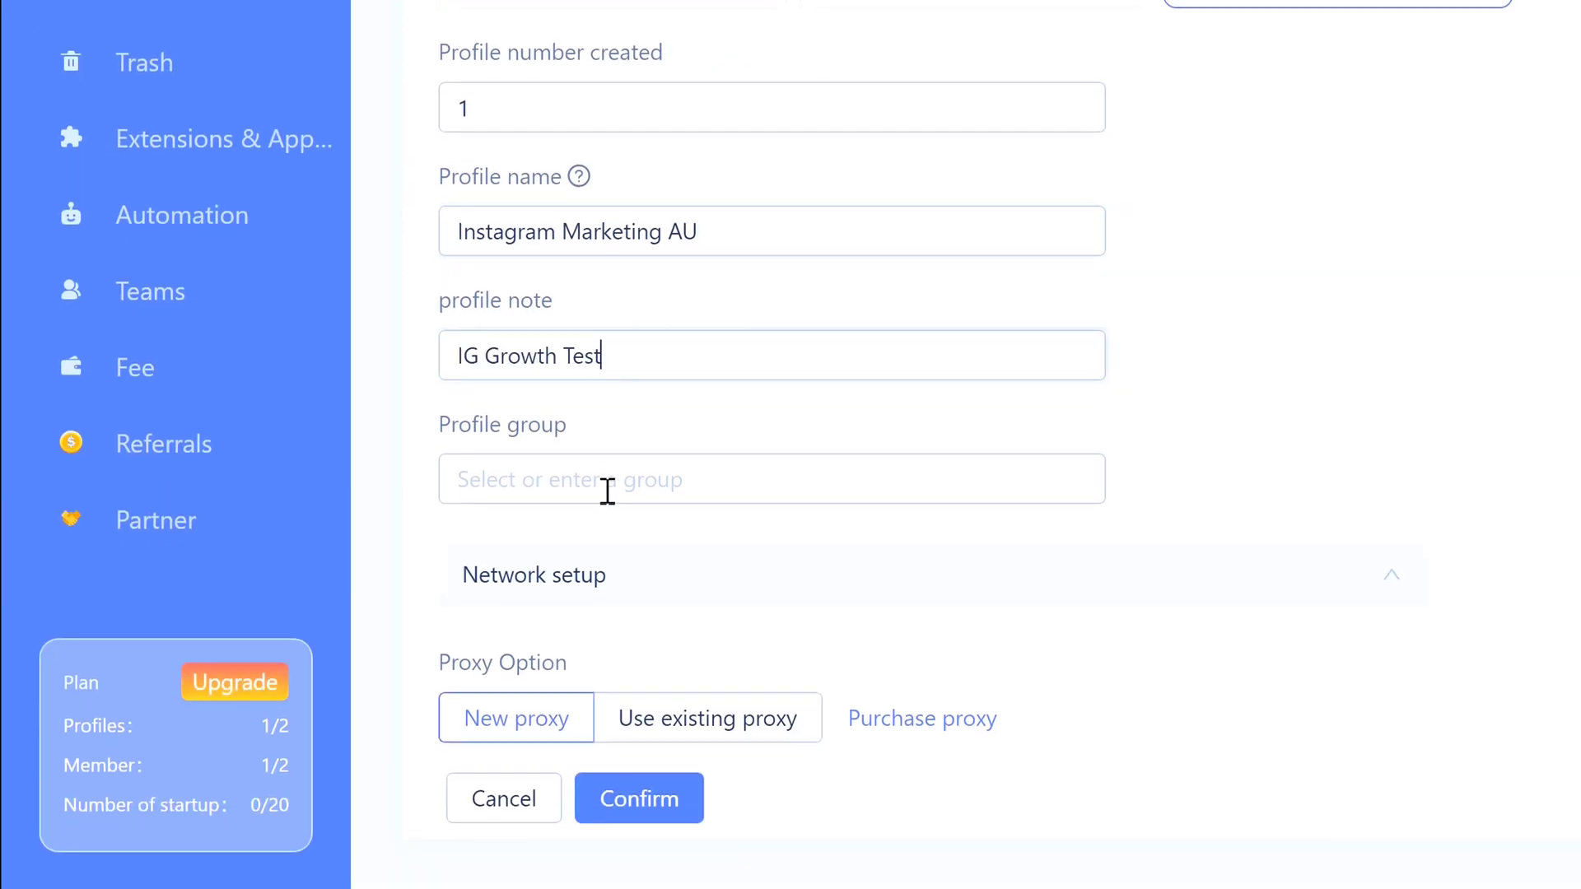
{"action": "left_click", "coordinate": [607, 492]}
{"action": "type", "text": "IG Marketing"}
{"action": "left_click", "coordinate": [650, 545]}
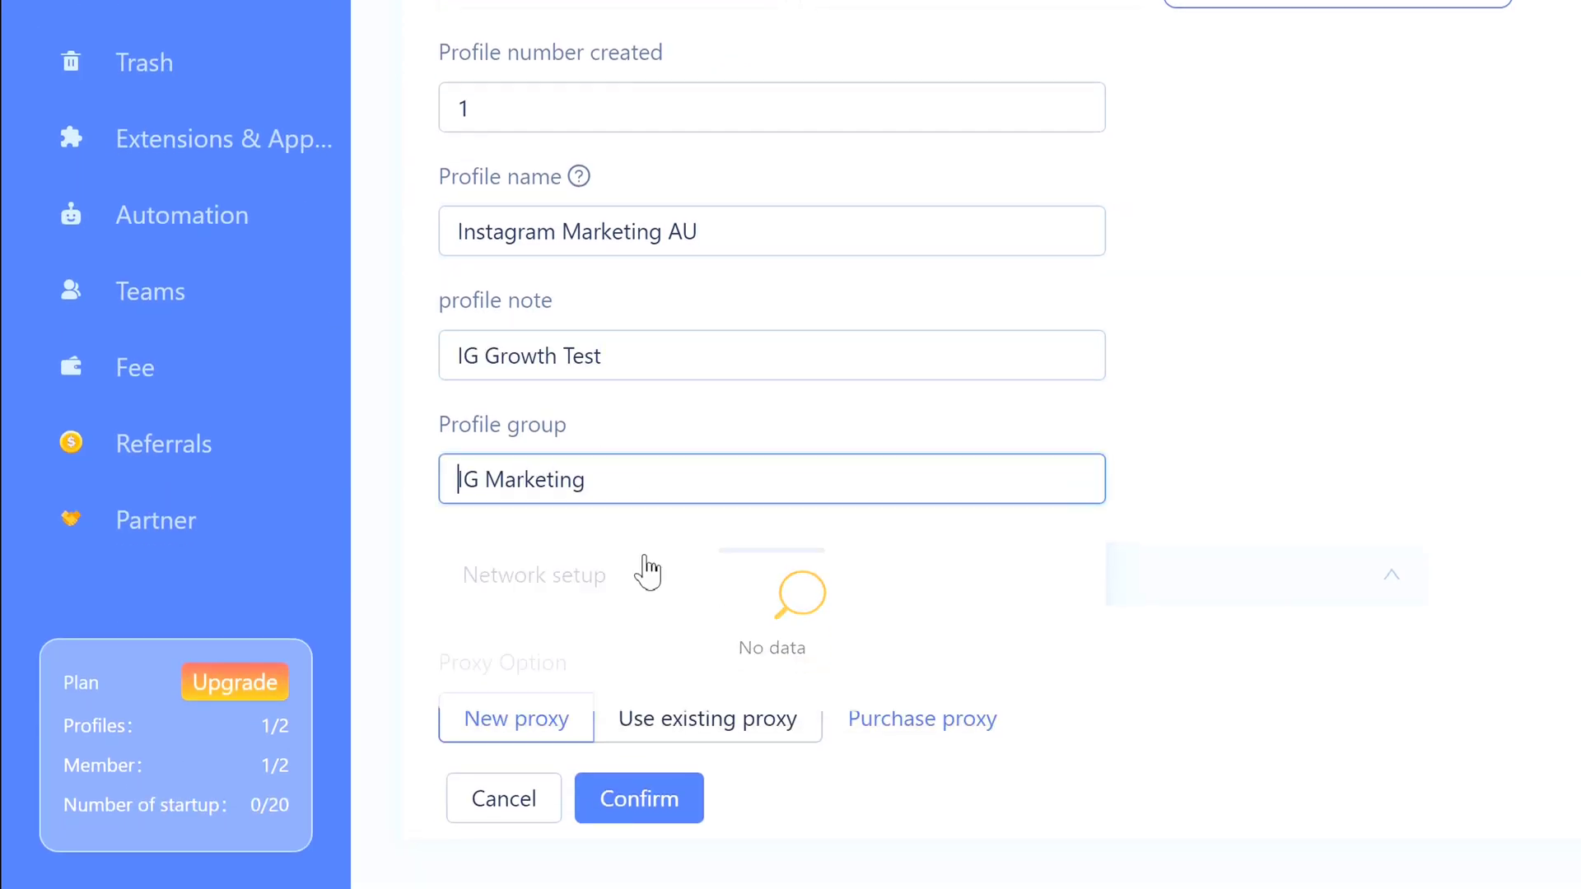
- Set the proxy type to Socks5 and keep IP2Location as the IP query channel
{"action": "scroll", "coordinate": [1548, 354], "scroll_direction": "down", "scroll_amount": 5}
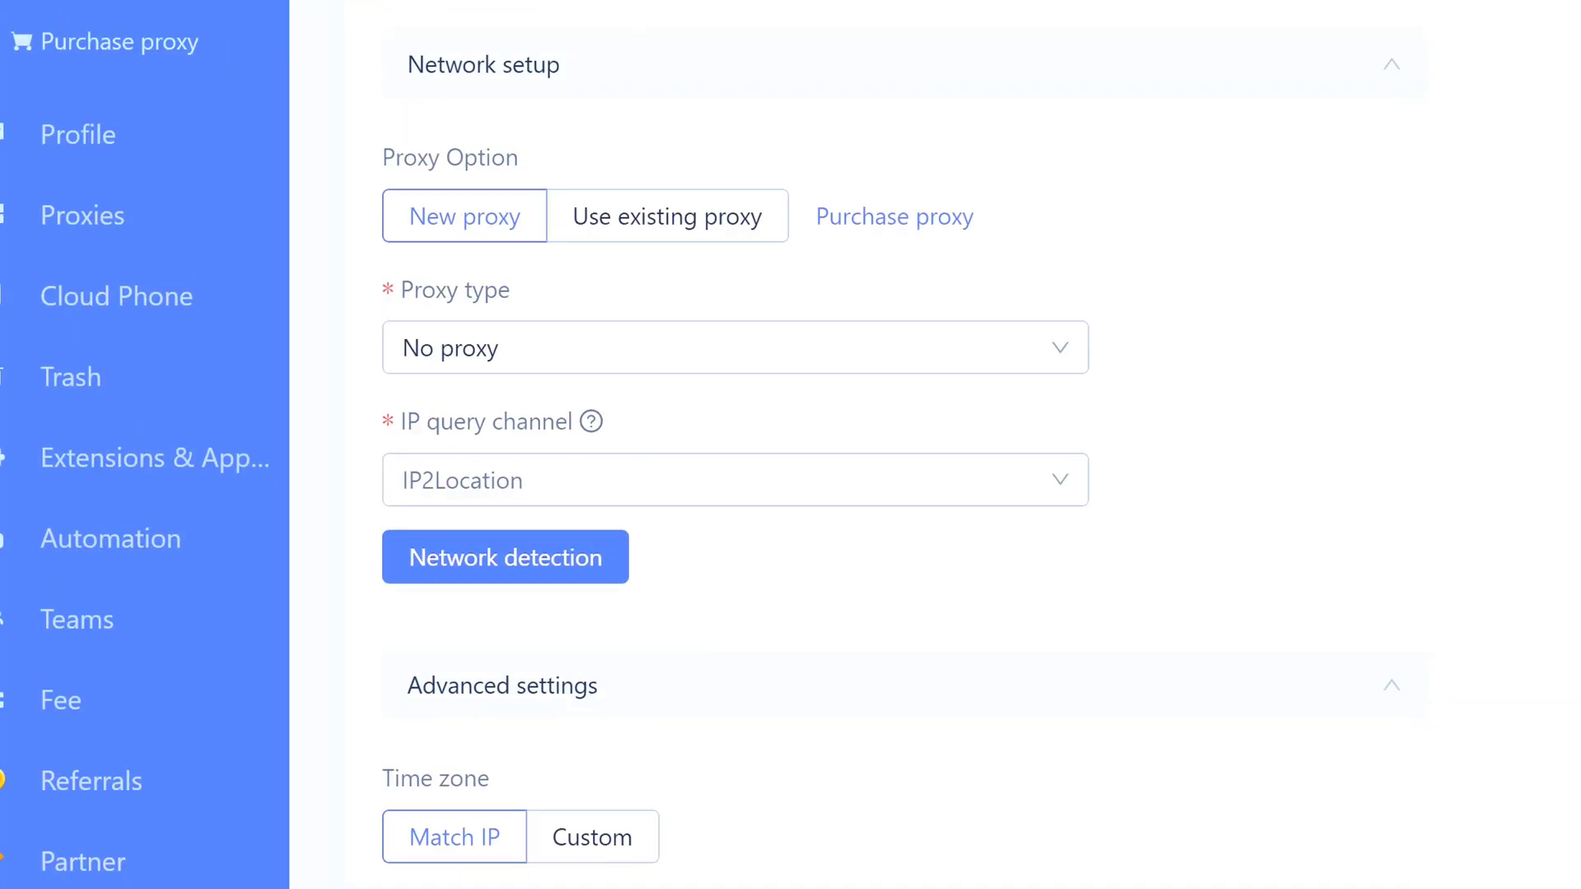
{"action": "left_click_drag", "start_coordinate": [395, 153], "coordinate": [576, 160]}
{"action": "left_click", "coordinate": [569, 158]}
{"action": "left_click", "coordinate": [816, 362]}
{"action": "left_click", "coordinate": [661, 478]}
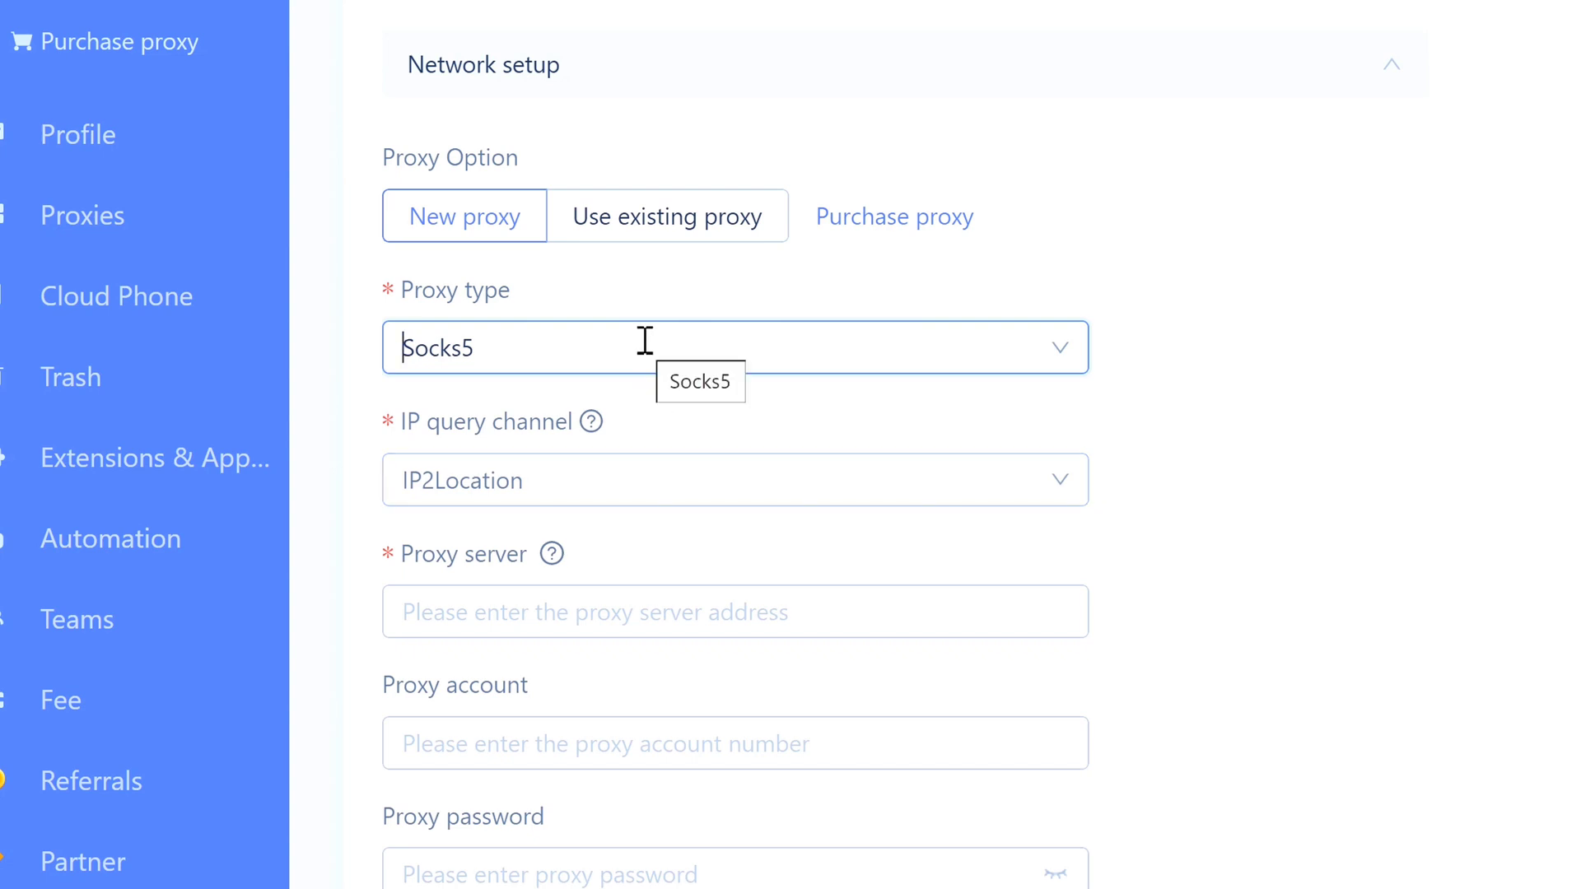
{"action": "left_click", "coordinate": [644, 490]}
{"action": "left_click", "coordinate": [594, 552]}
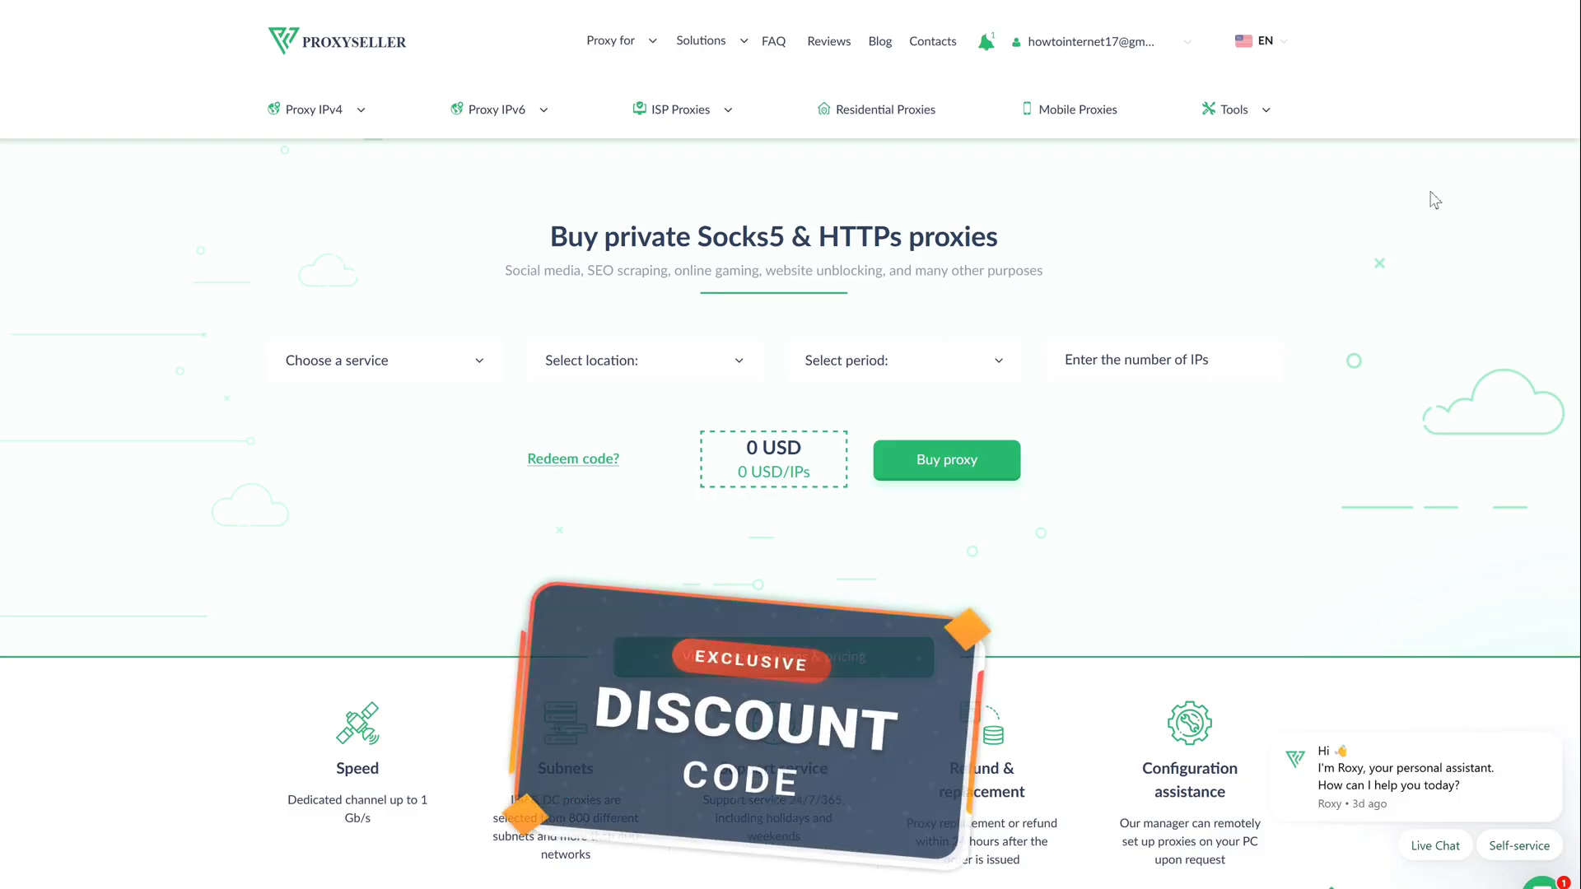
- Get the Adelaide proxy's connection line from Proxy-Seller and return to MoreLogin's server field
{"action": "left_click", "coordinate": [1083, 51]}
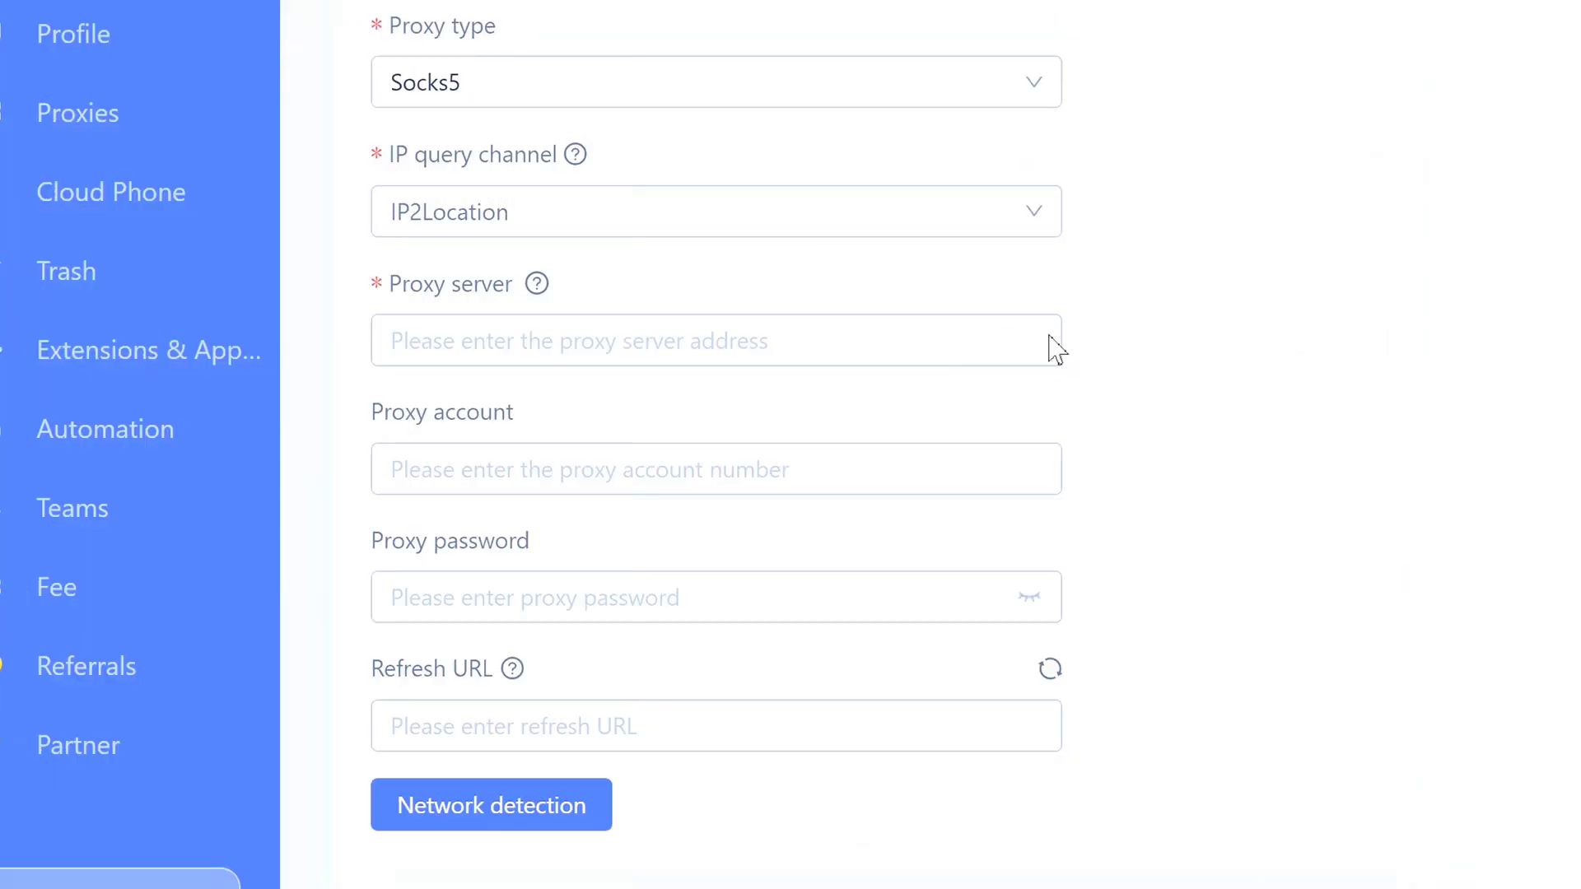
{"action": "left_click", "coordinate": [548, 333]}
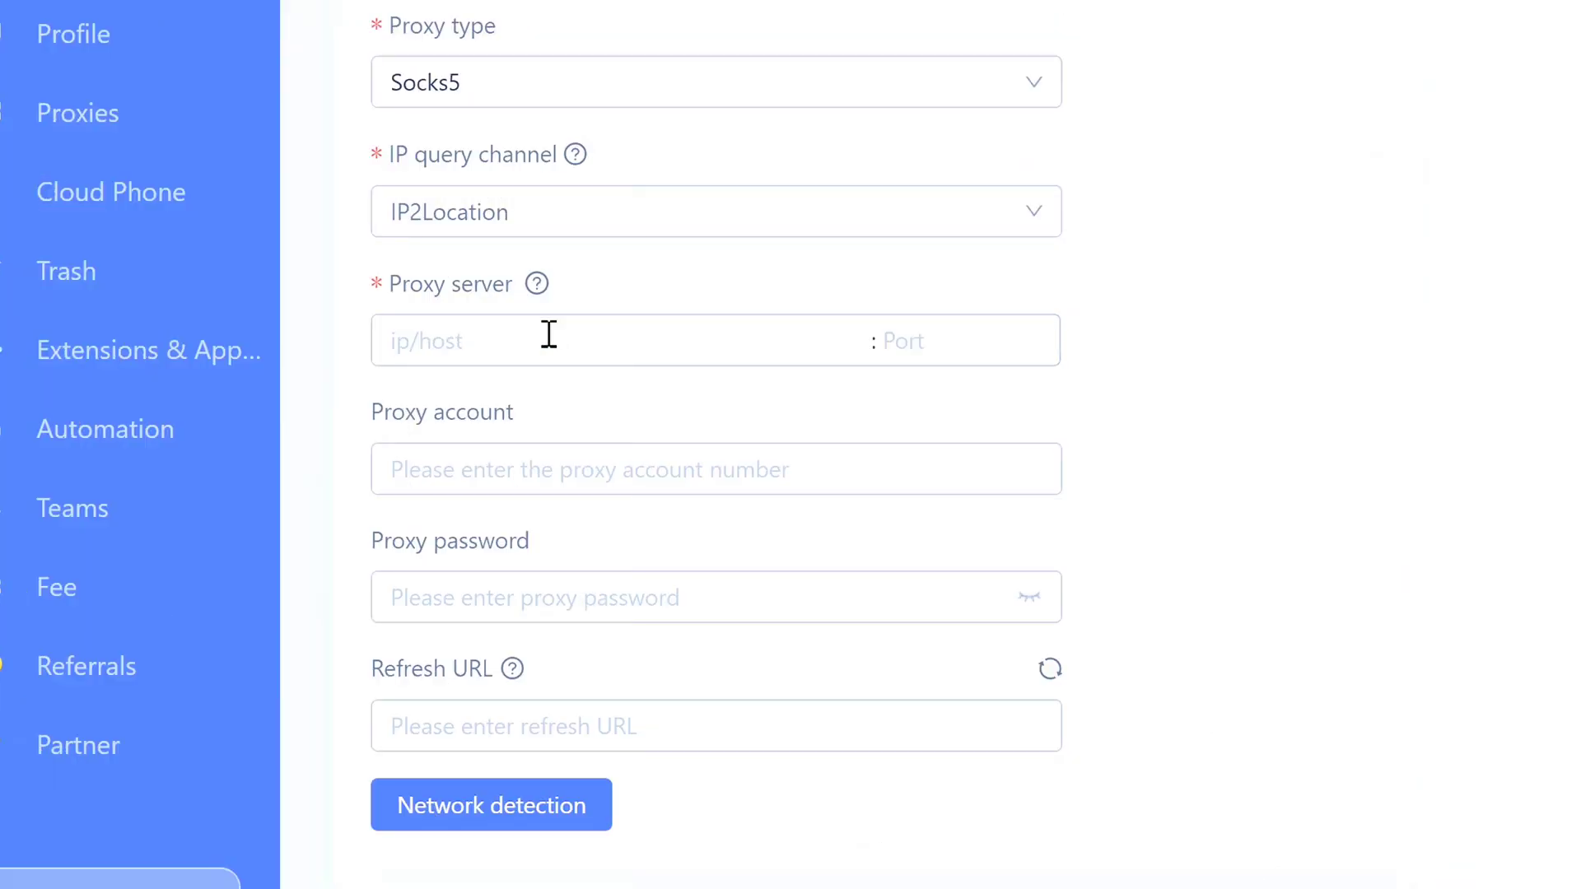
- Enter server res.proxy-seller.com:10000 with proxy account and password; confirm detection shows Adelaide, Australia
{"action": "left_click", "coordinate": [572, 403]}
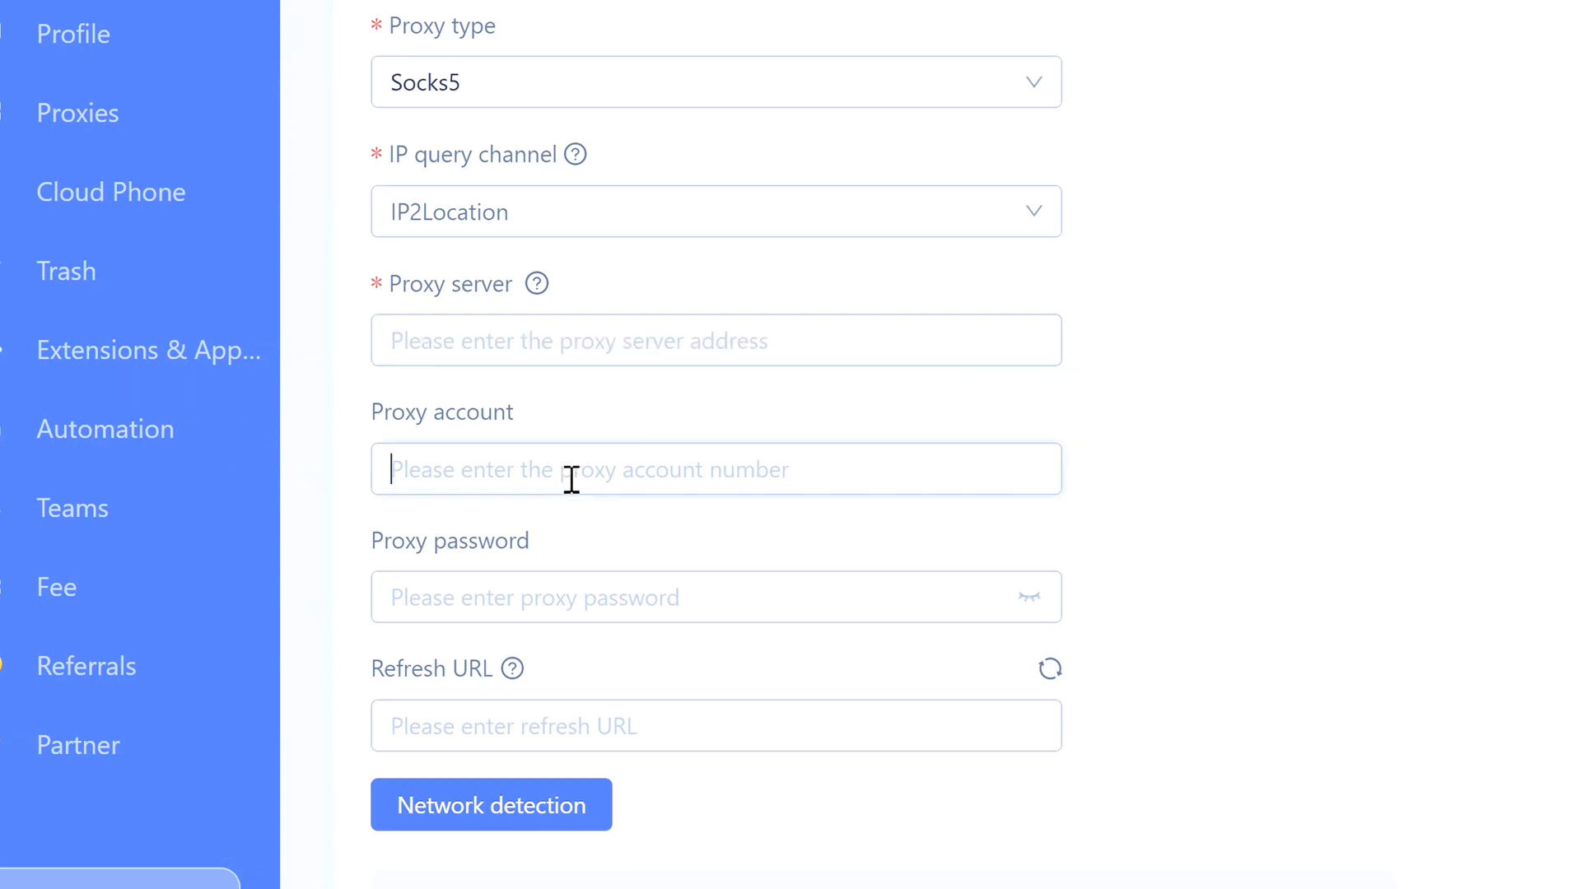
{"action": "left_click", "coordinate": [573, 611]}
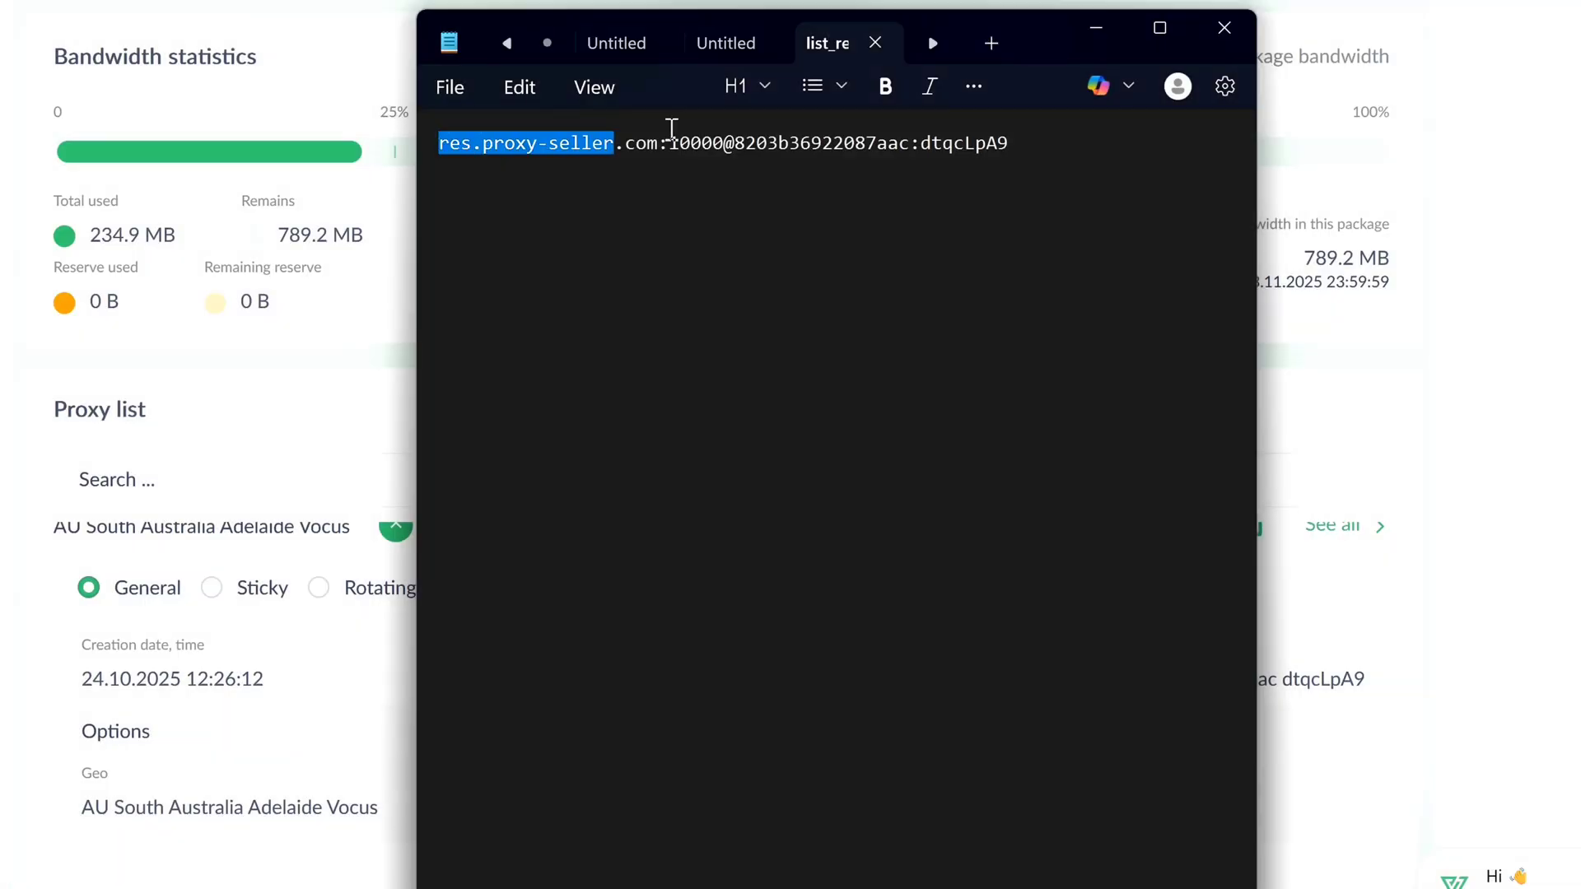
{"action": "left_click_drag", "start_coordinate": [671, 131], "coordinate": [1006, 132]}
{"action": "right_click", "coordinate": [1007, 127]}
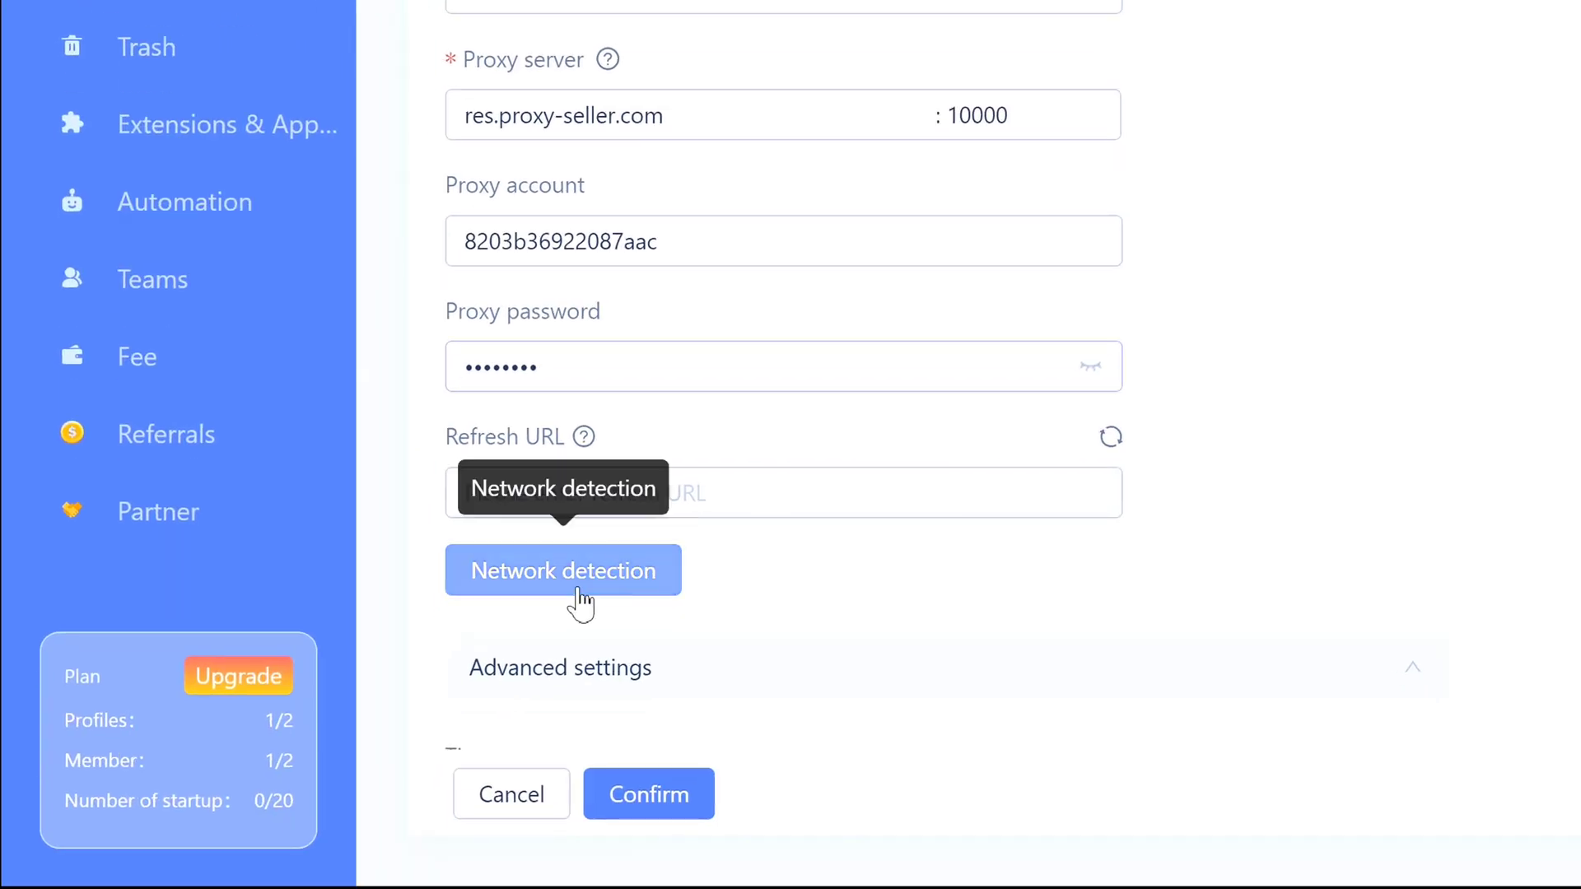
{"action": "left_click", "coordinate": [576, 571]}
{"action": "left_click_drag", "start_coordinate": [726, 576], "coordinate": [1430, 579]}
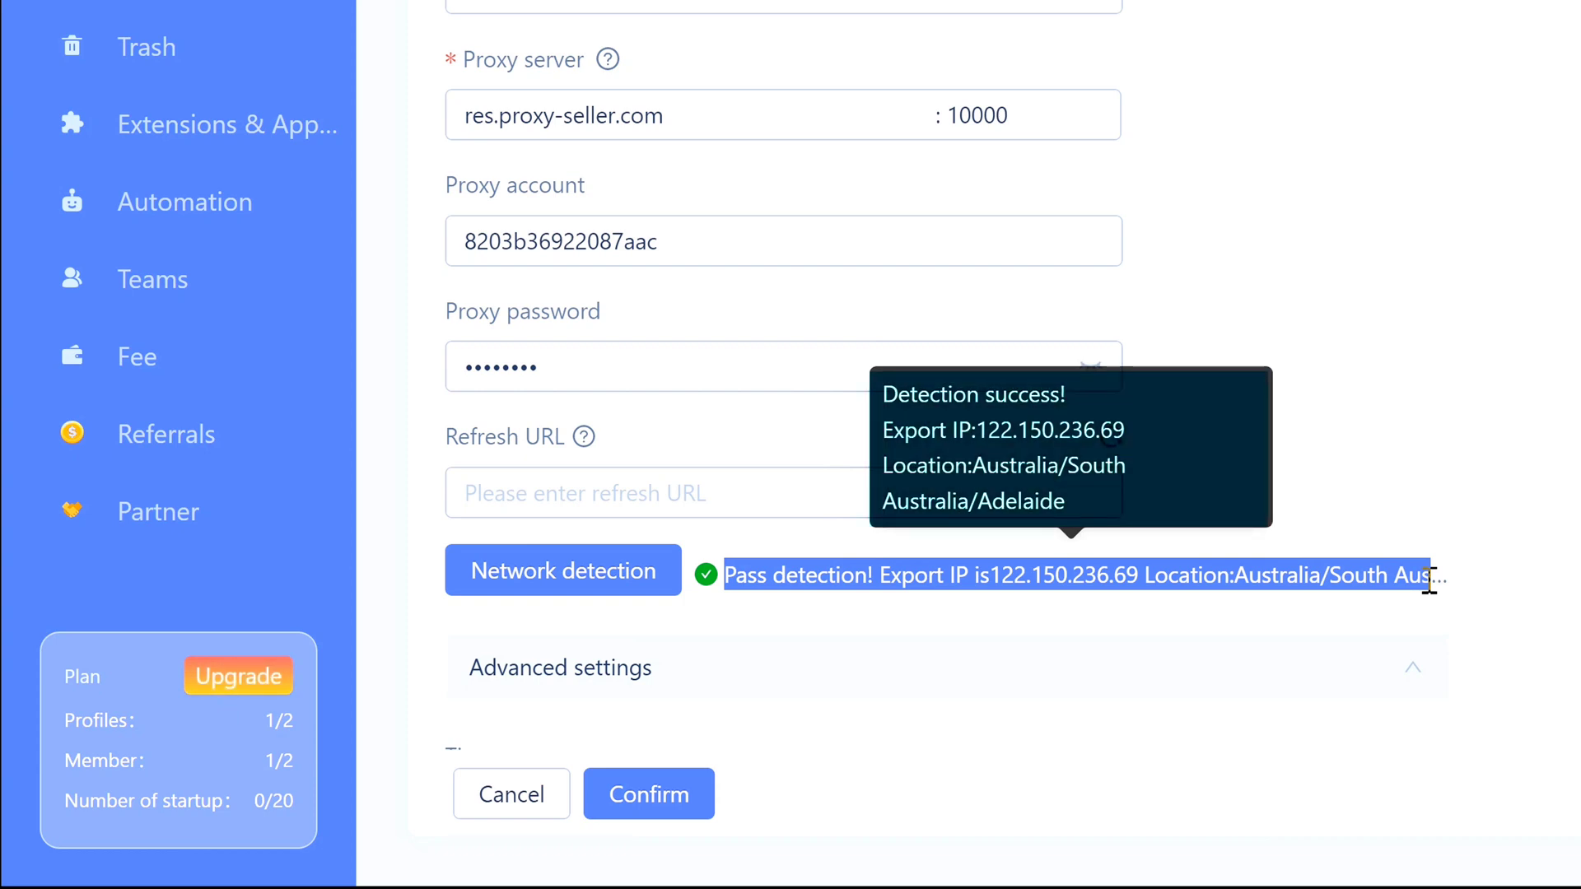
- Try custom time zone, language and location, returning language and location to Match IP
{"action": "left_click", "coordinate": [1534, 586]}
{"action": "scroll", "coordinate": [1542, 590], "scroll_direction": "down", "scroll_amount": 6}
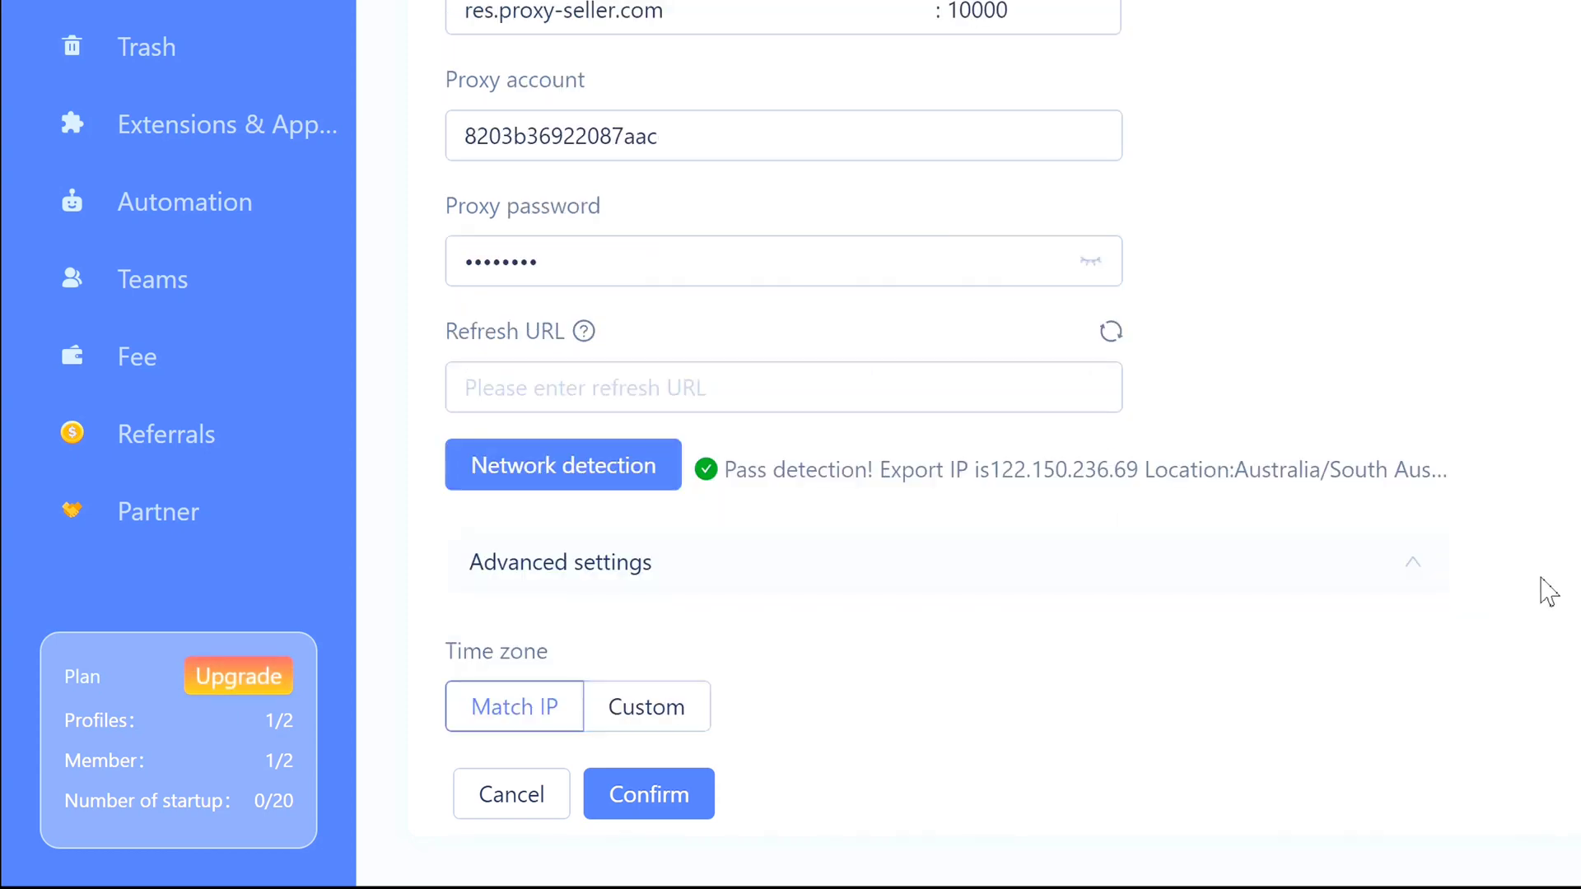
{"action": "left_click", "coordinate": [639, 282]}
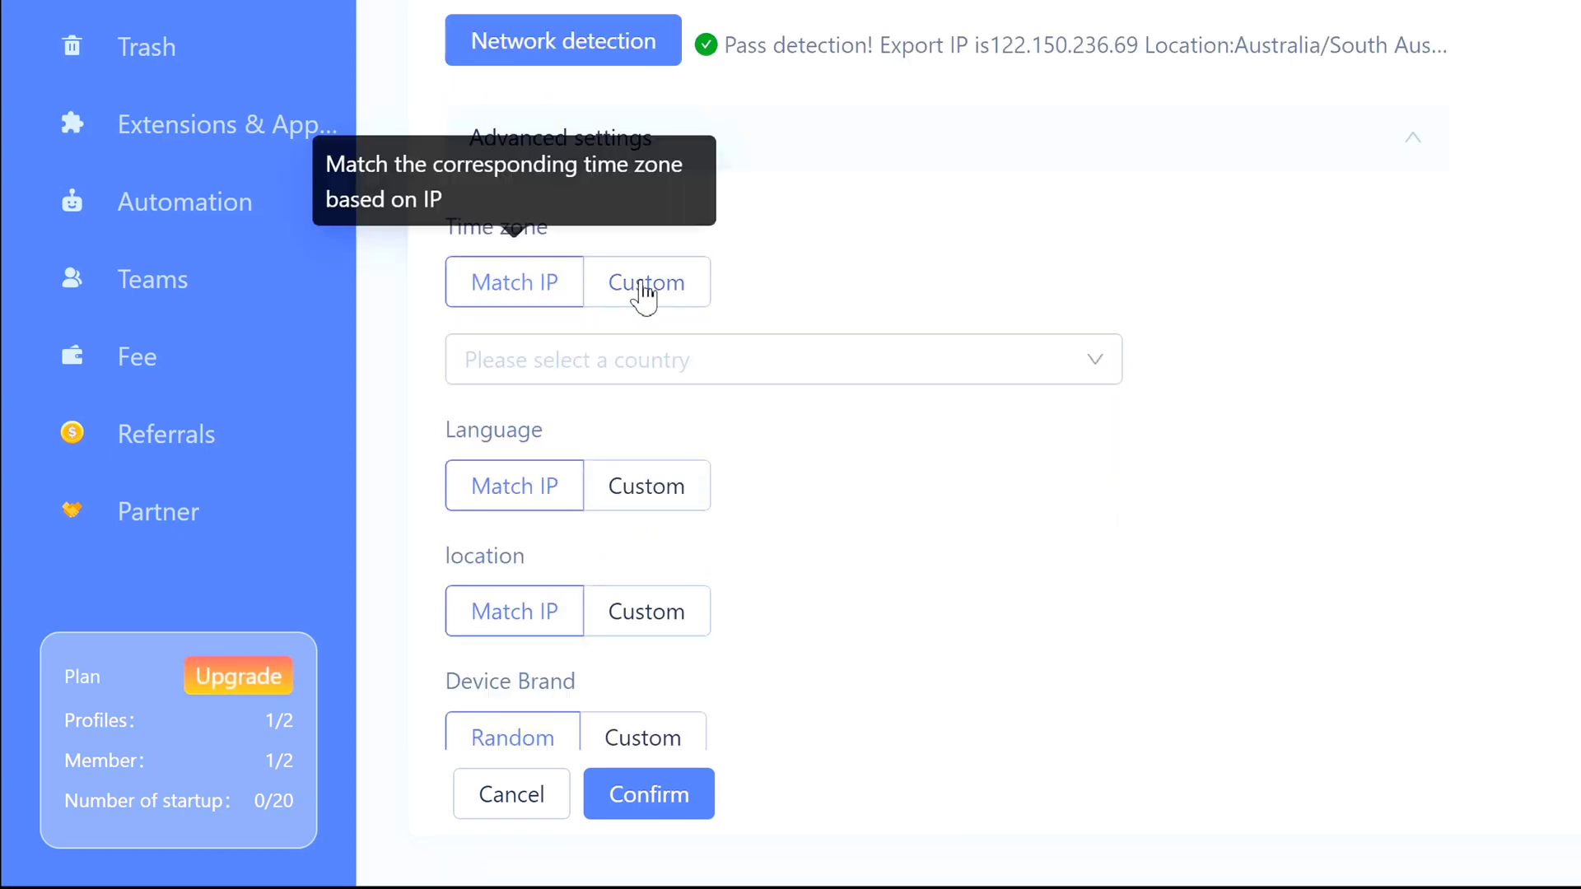
{"action": "left_click", "coordinate": [638, 482]}
{"action": "left_click", "coordinate": [515, 409]}
{"action": "left_click", "coordinate": [647, 534]}
{"action": "left_click", "coordinate": [515, 534]}
- Keep time zone and location on Match IP, leave device brand random, and save the profile
{"action": "left_click", "coordinate": [646, 658]}
{"action": "scroll", "coordinate": [577, 576], "scroll_direction": "down", "scroll_amount": 5}
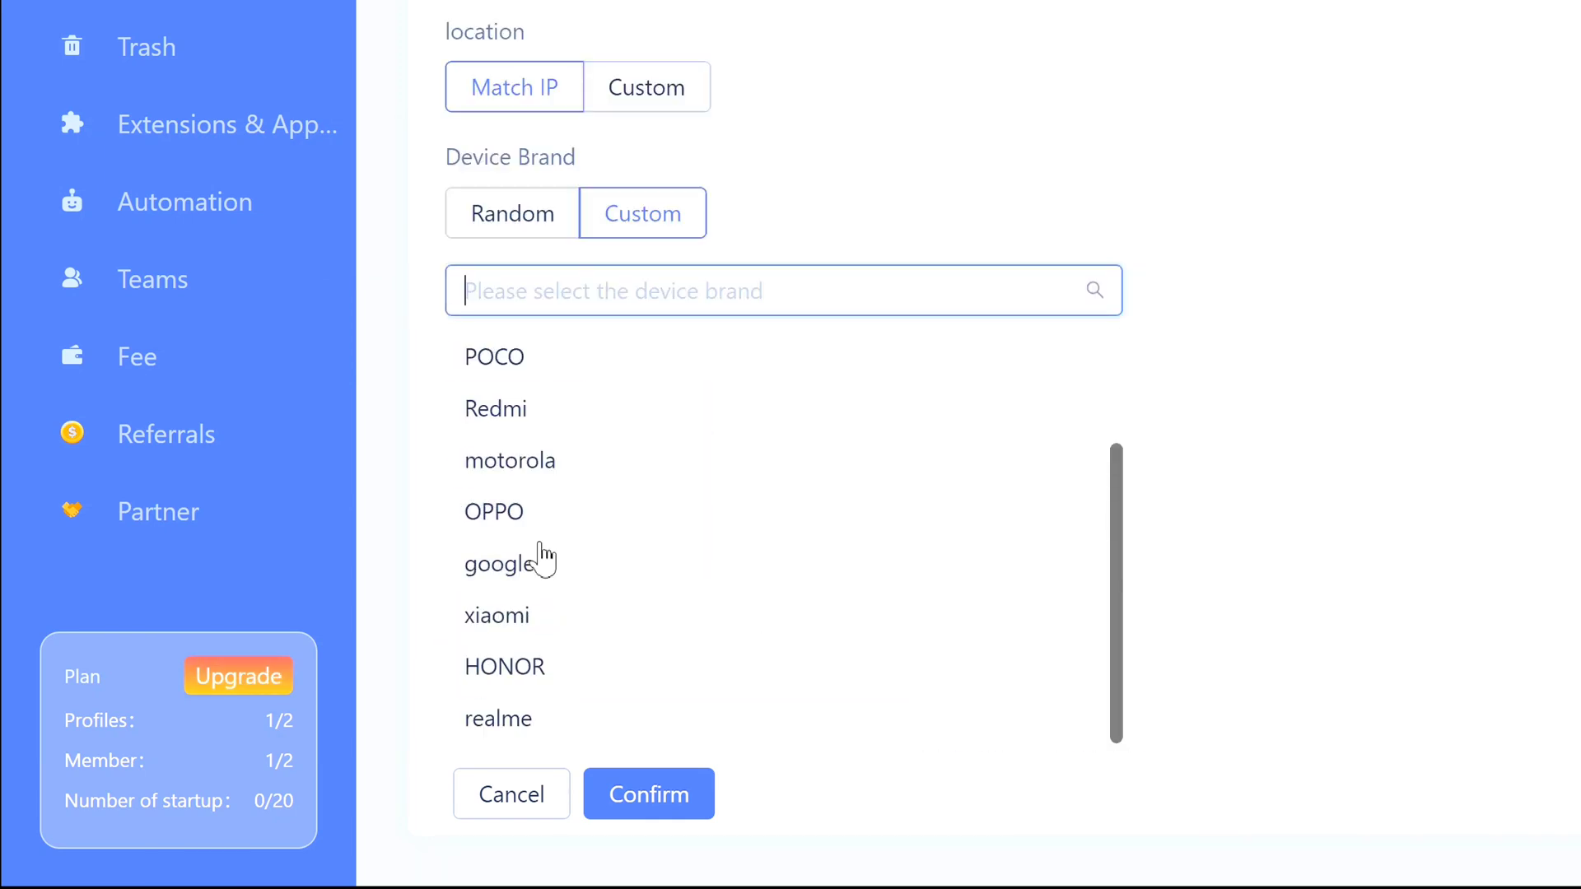
{"action": "left_click", "coordinate": [564, 607]}
{"action": "left_click", "coordinate": [514, 456]}
{"action": "left_click", "coordinate": [565, 202]}
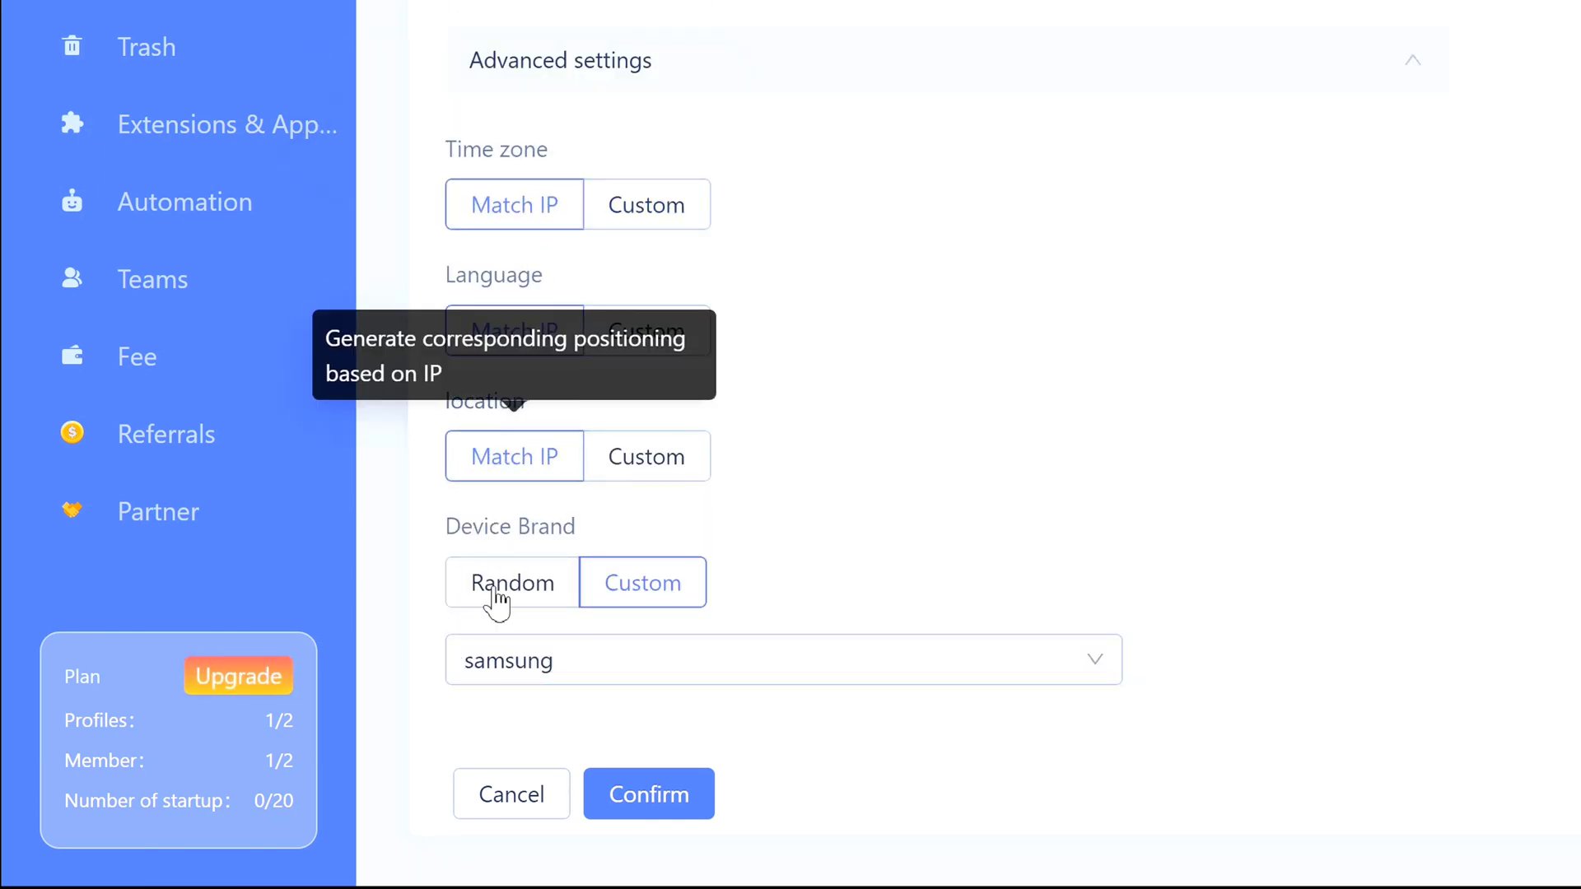
{"action": "left_click", "coordinate": [497, 599]}
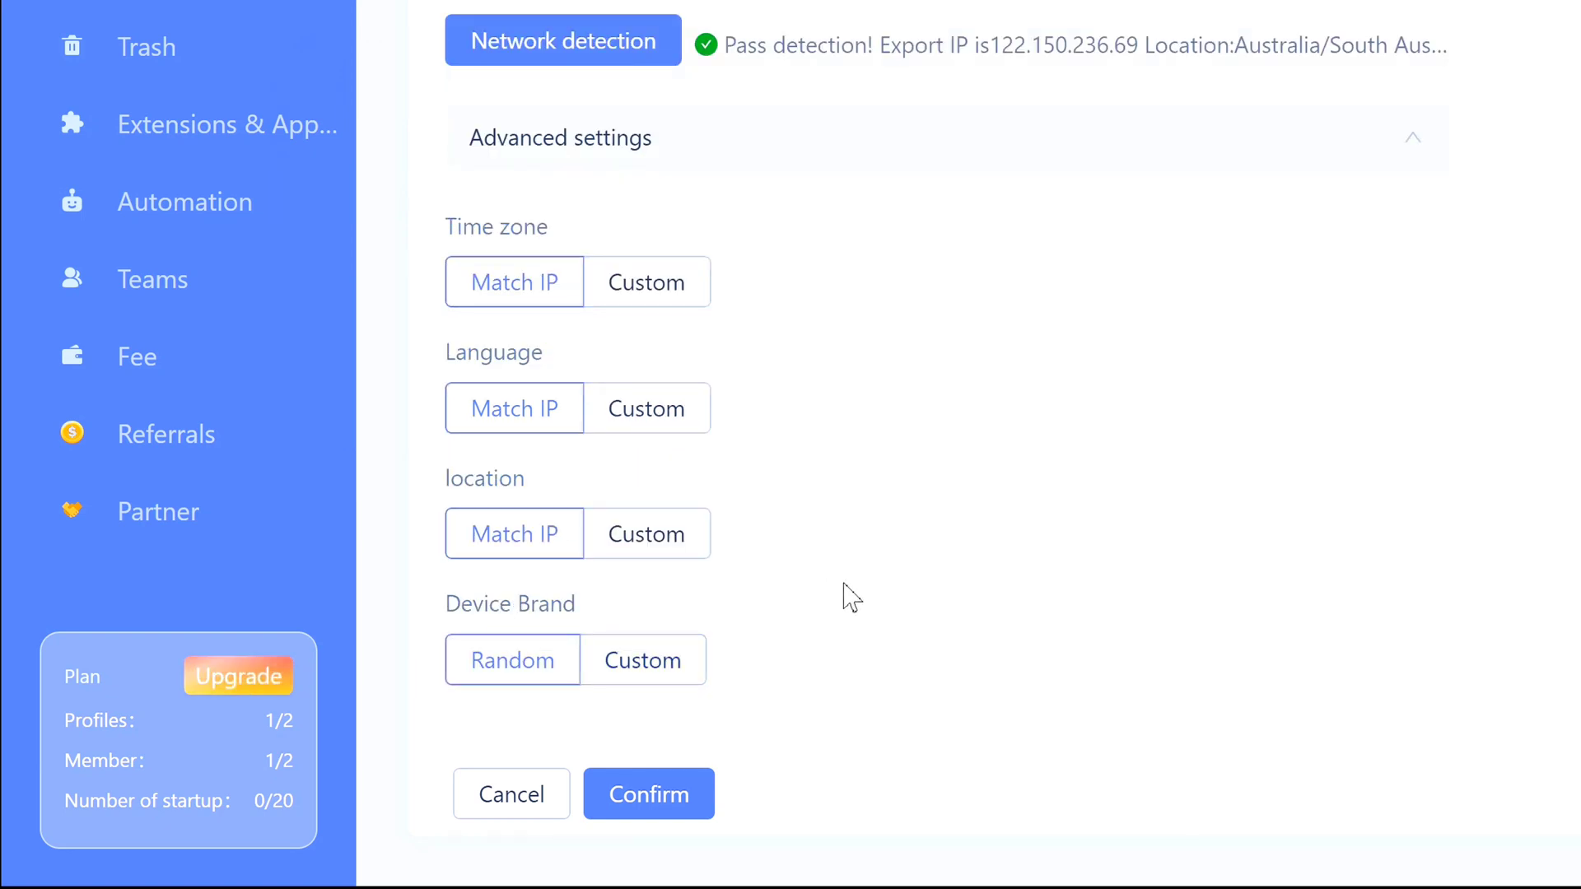
{"action": "left_click", "coordinate": [659, 795]}
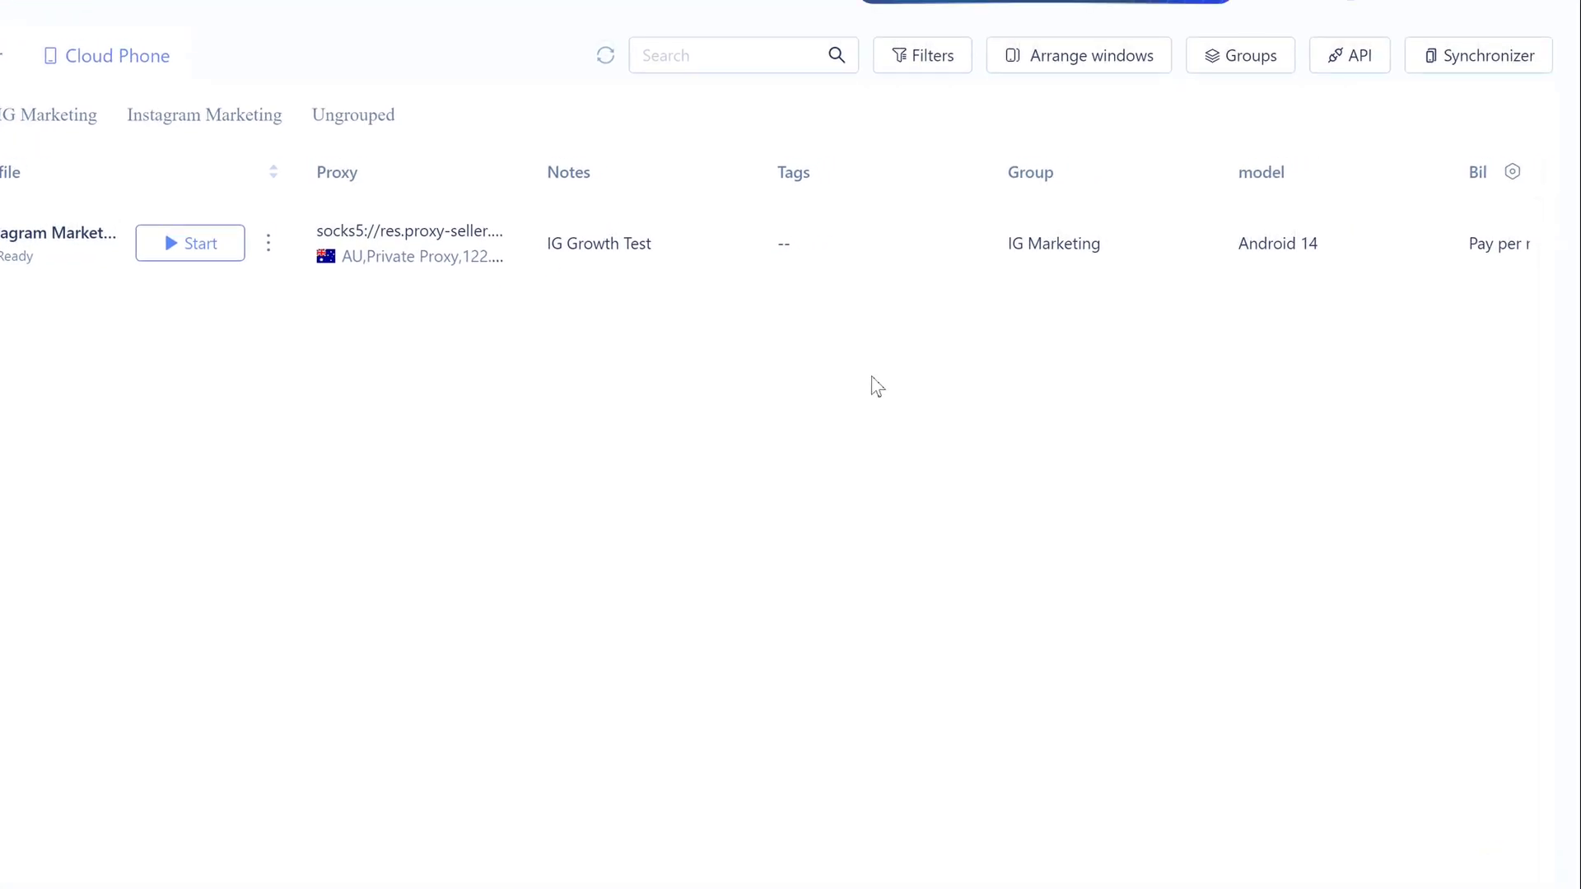
- Open the Synchronizer panel, then scroll to the Instagram Marketing AU cloud phone
{"action": "left_click", "coordinate": [1455, 75]}
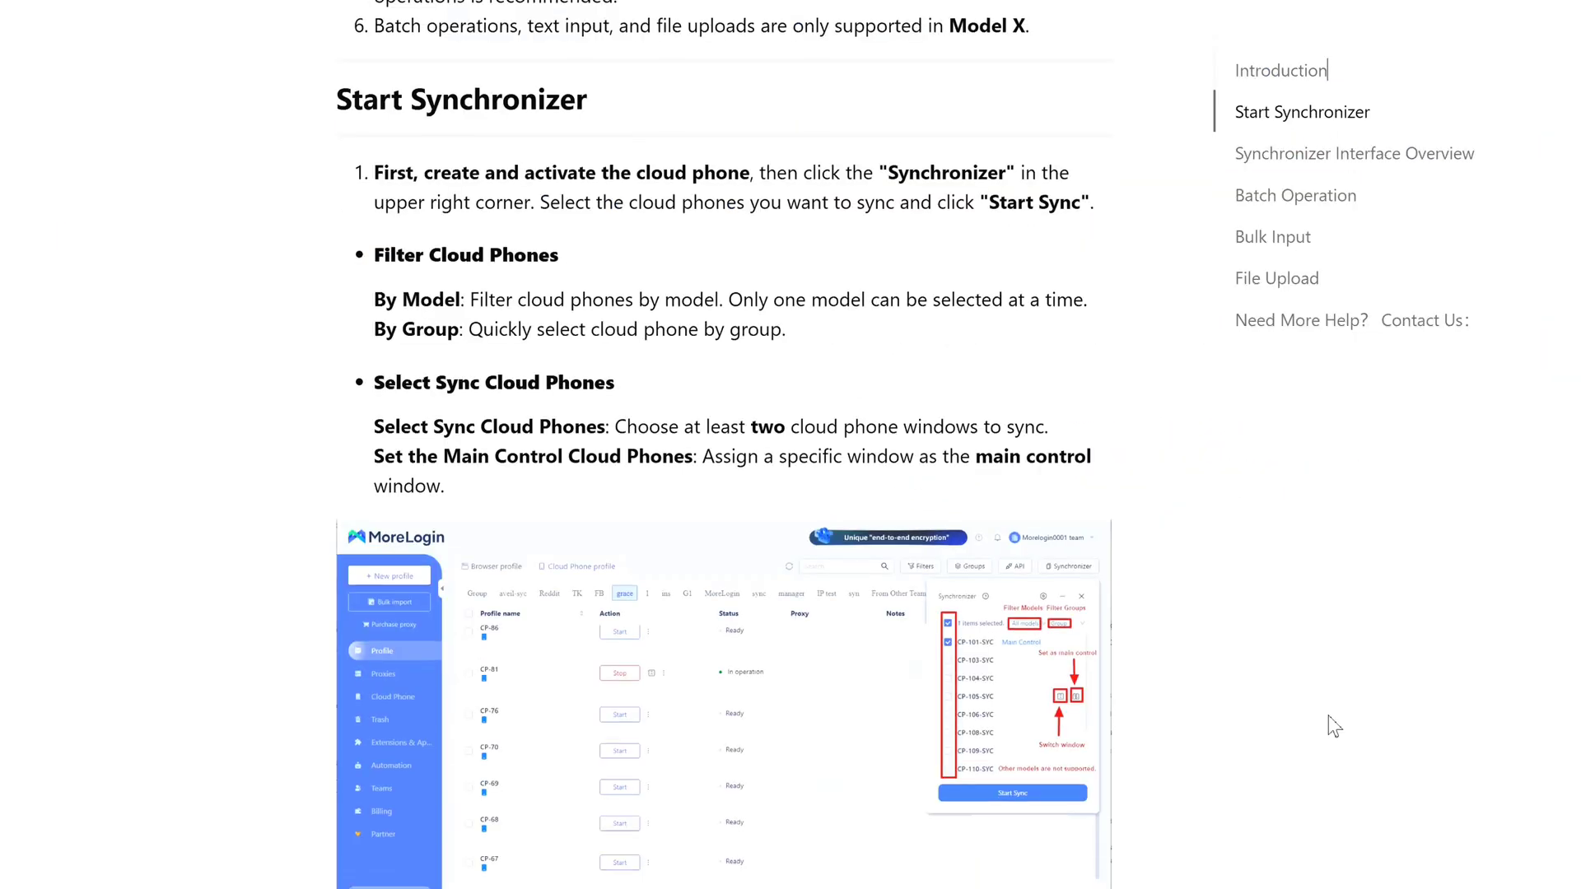
{"action": "scroll", "coordinate": [1334, 726], "scroll_direction": "down", "scroll_amount": 2}
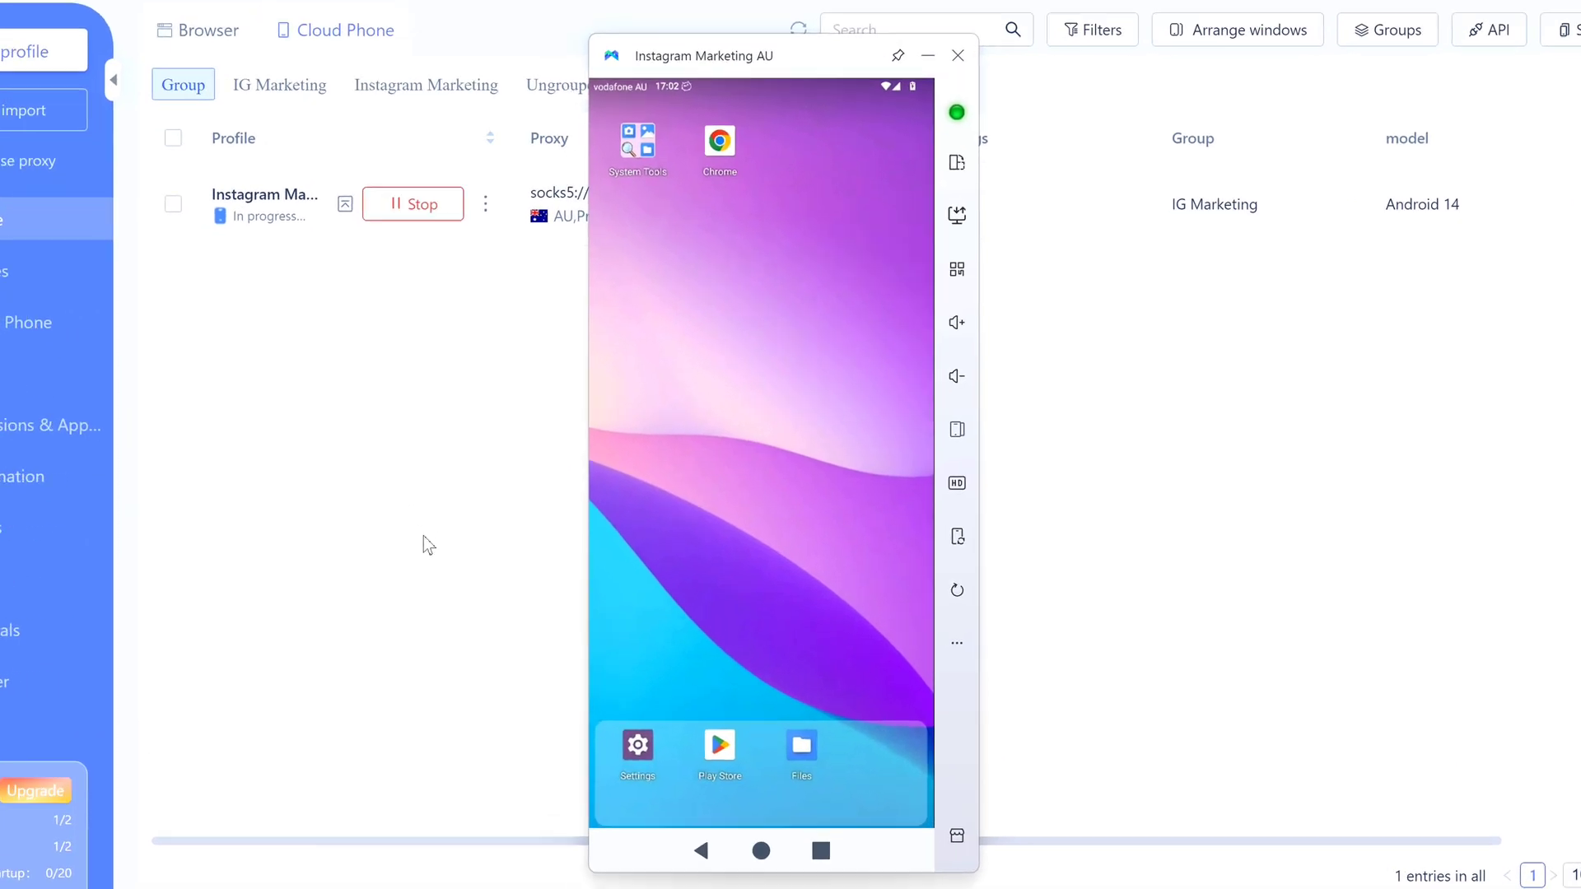
{"action": "left_click", "coordinate": [632, 751]}
{"action": "scroll", "coordinate": [808, 571], "scroll_direction": "down", "scroll_amount": 5}
{"action": "scroll", "coordinate": [808, 571], "scroll_direction": "up", "scroll_amount": 5}
{"action": "left_click", "coordinate": [822, 858]}
{"action": "left_click_drag", "start_coordinate": [787, 535], "coordinate": [780, 218]}
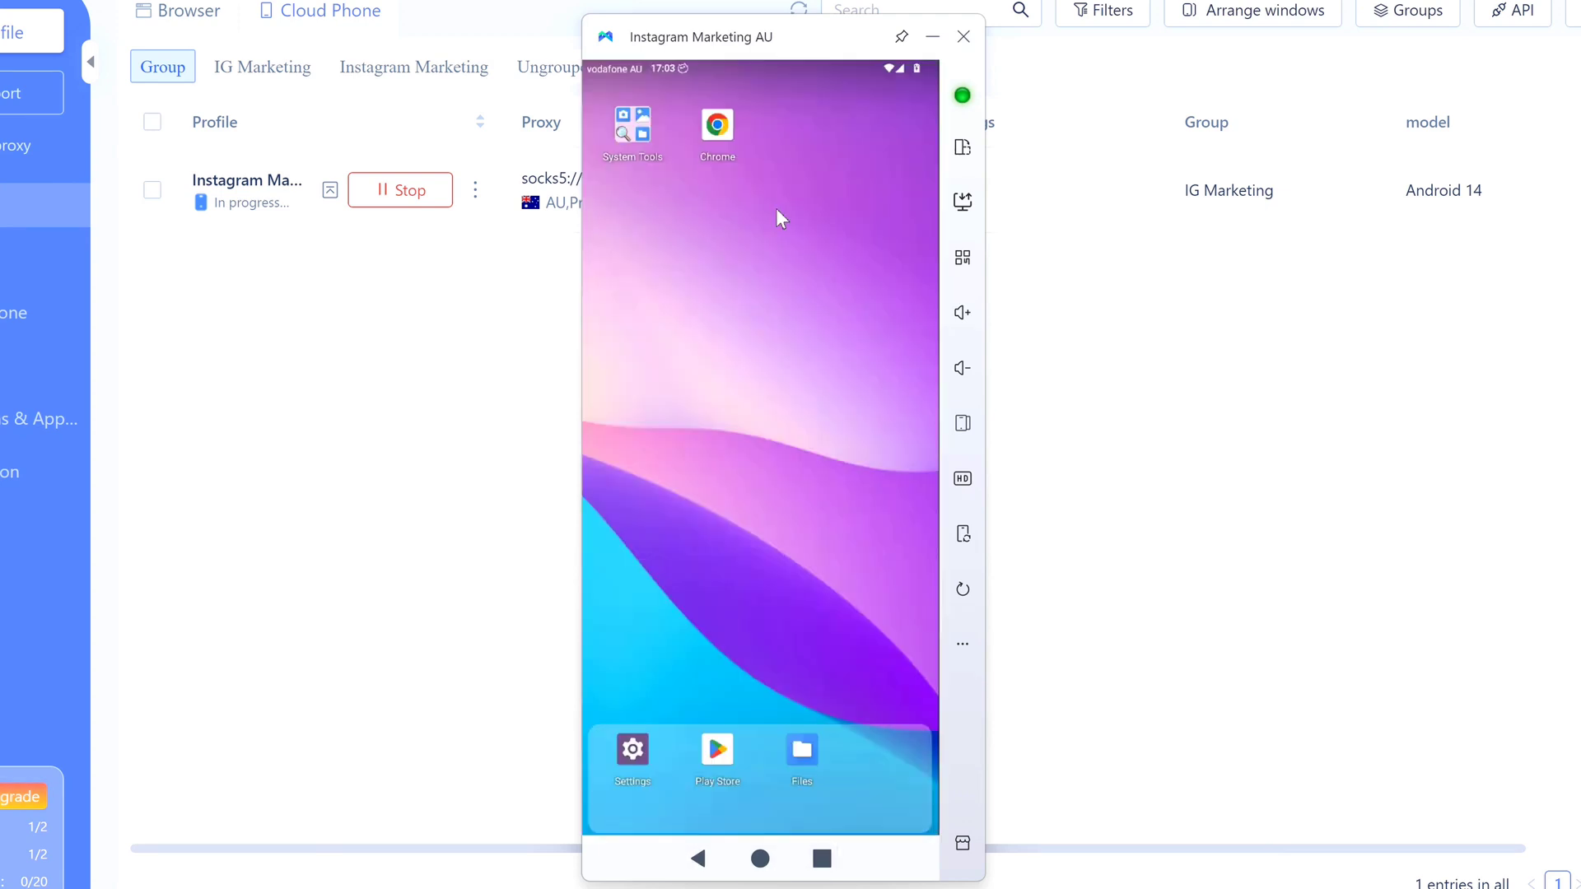
{"action": "left_click", "coordinate": [623, 140]}
{"action": "left_click", "coordinate": [698, 859]}
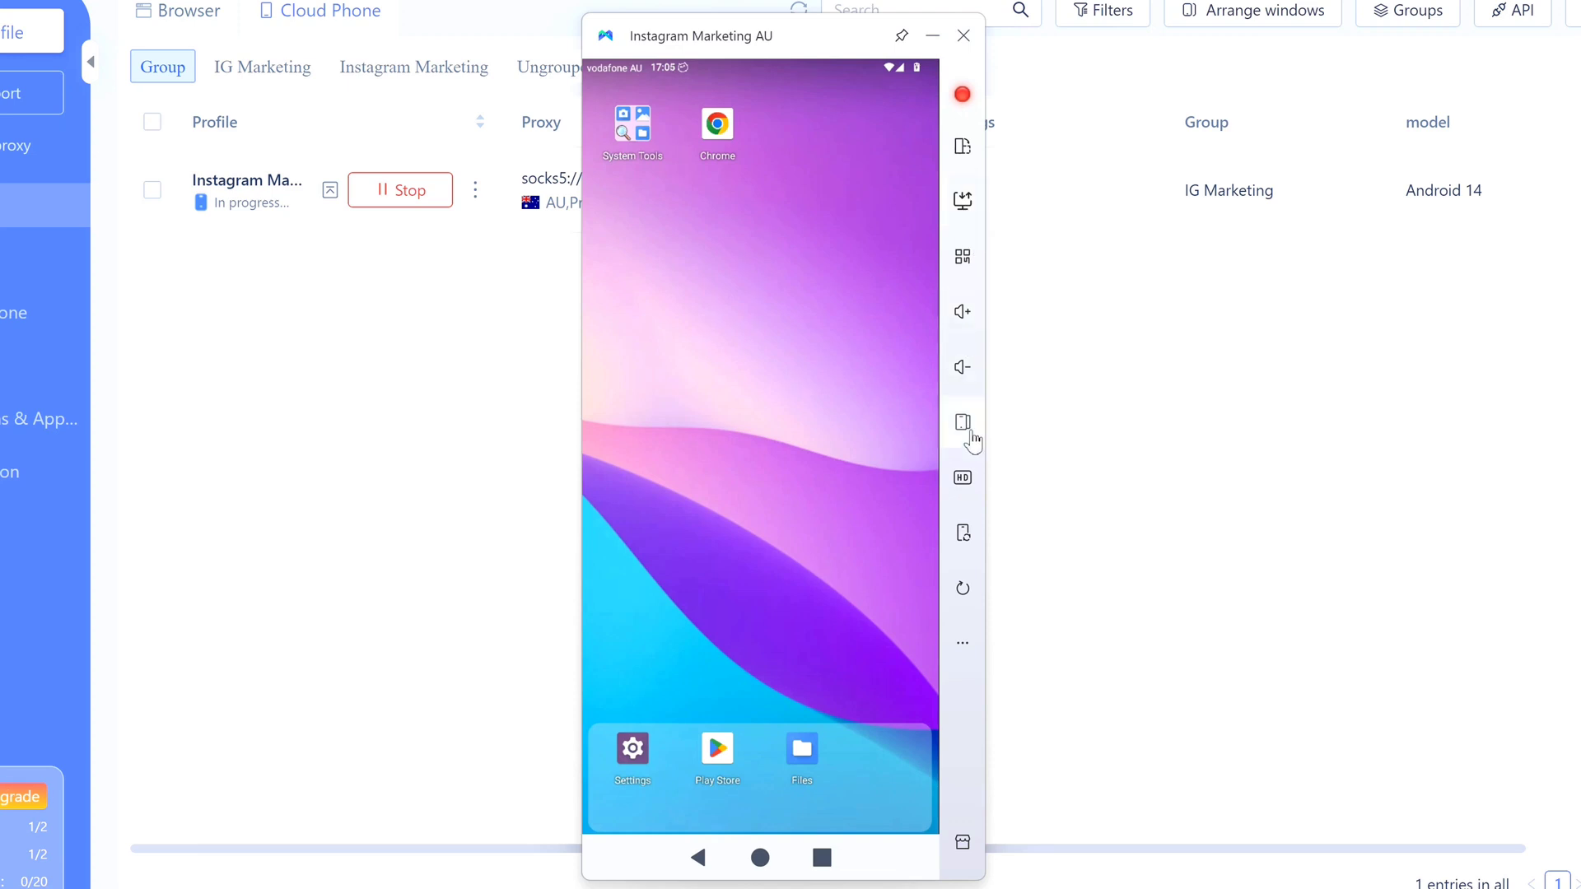
{"action": "left_click", "coordinate": [962, 478]}
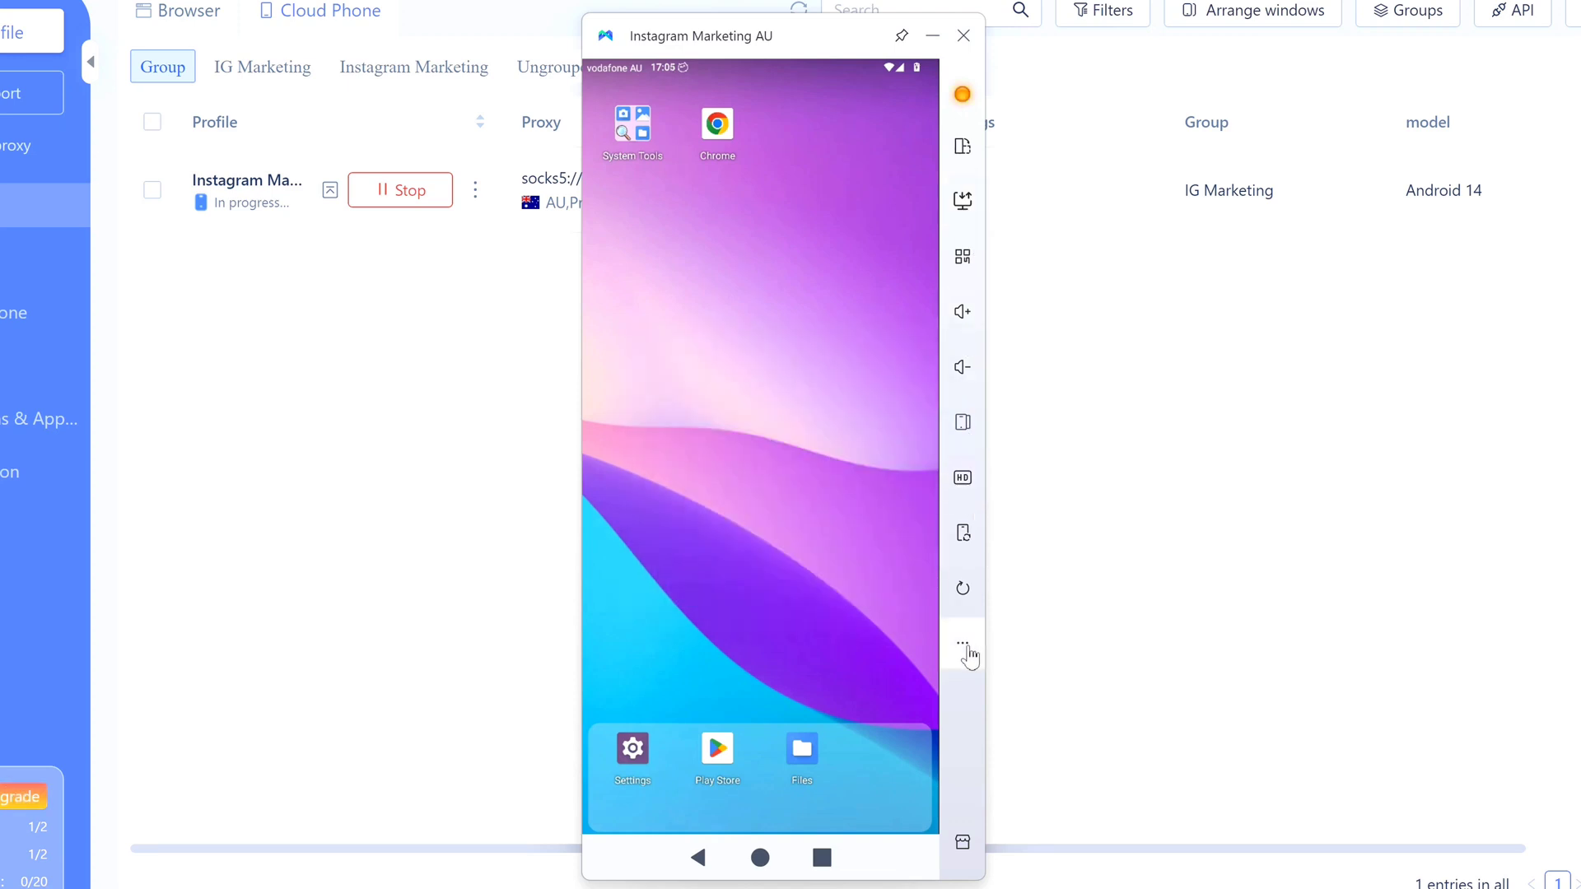
{"action": "left_click", "coordinate": [963, 646]}
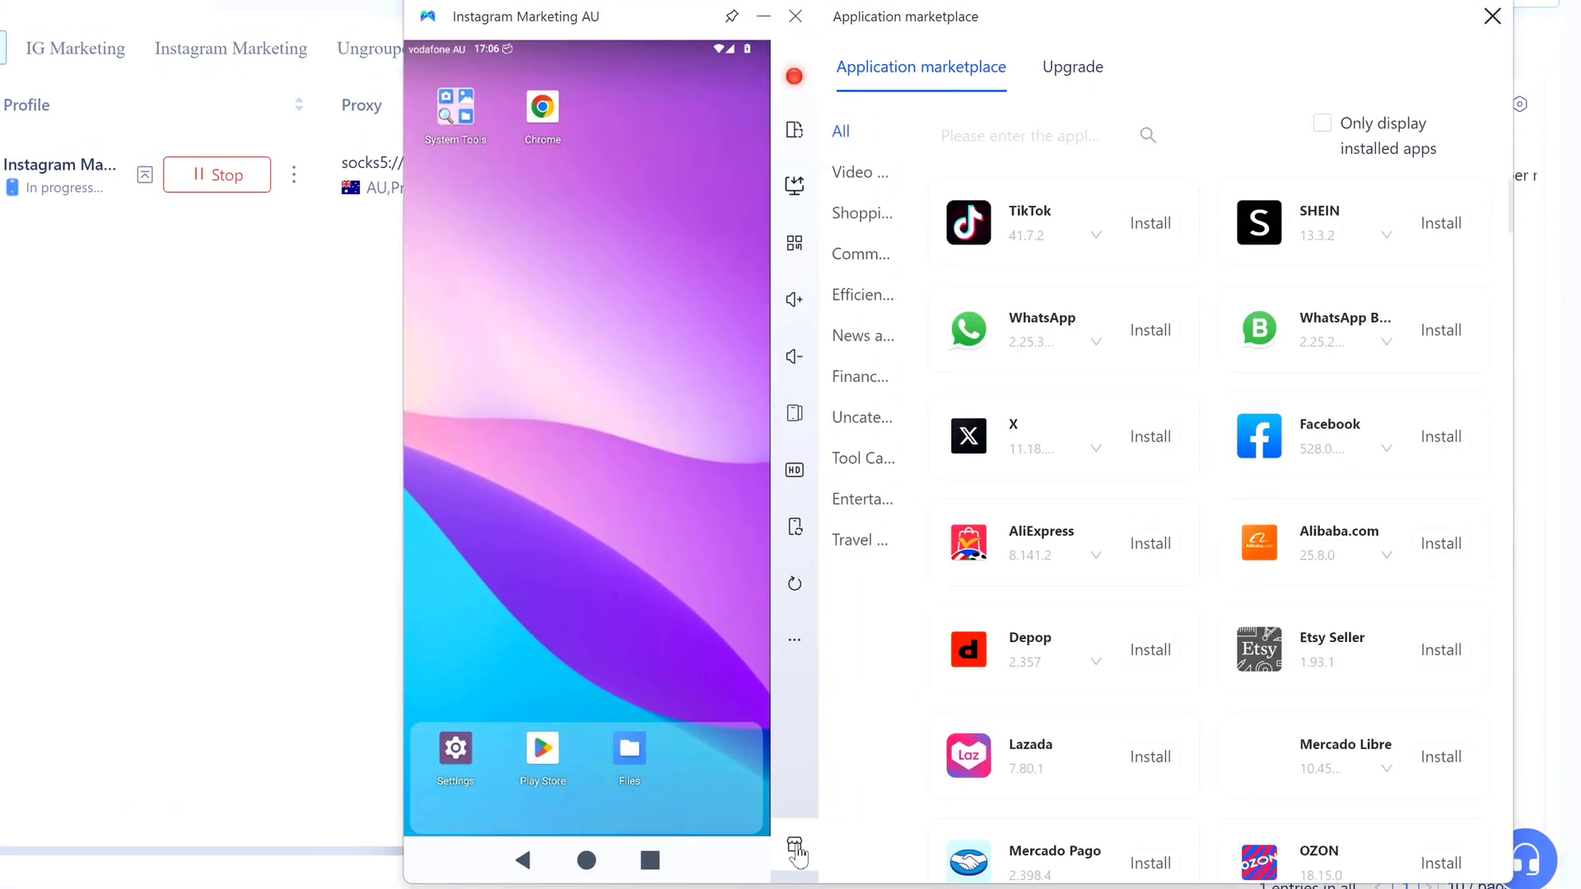
- Scroll the Application marketplace to Instagram and install it on the cloud phone
{"action": "scroll", "coordinate": [1283, 330], "scroll_direction": "down", "scroll_amount": 20}
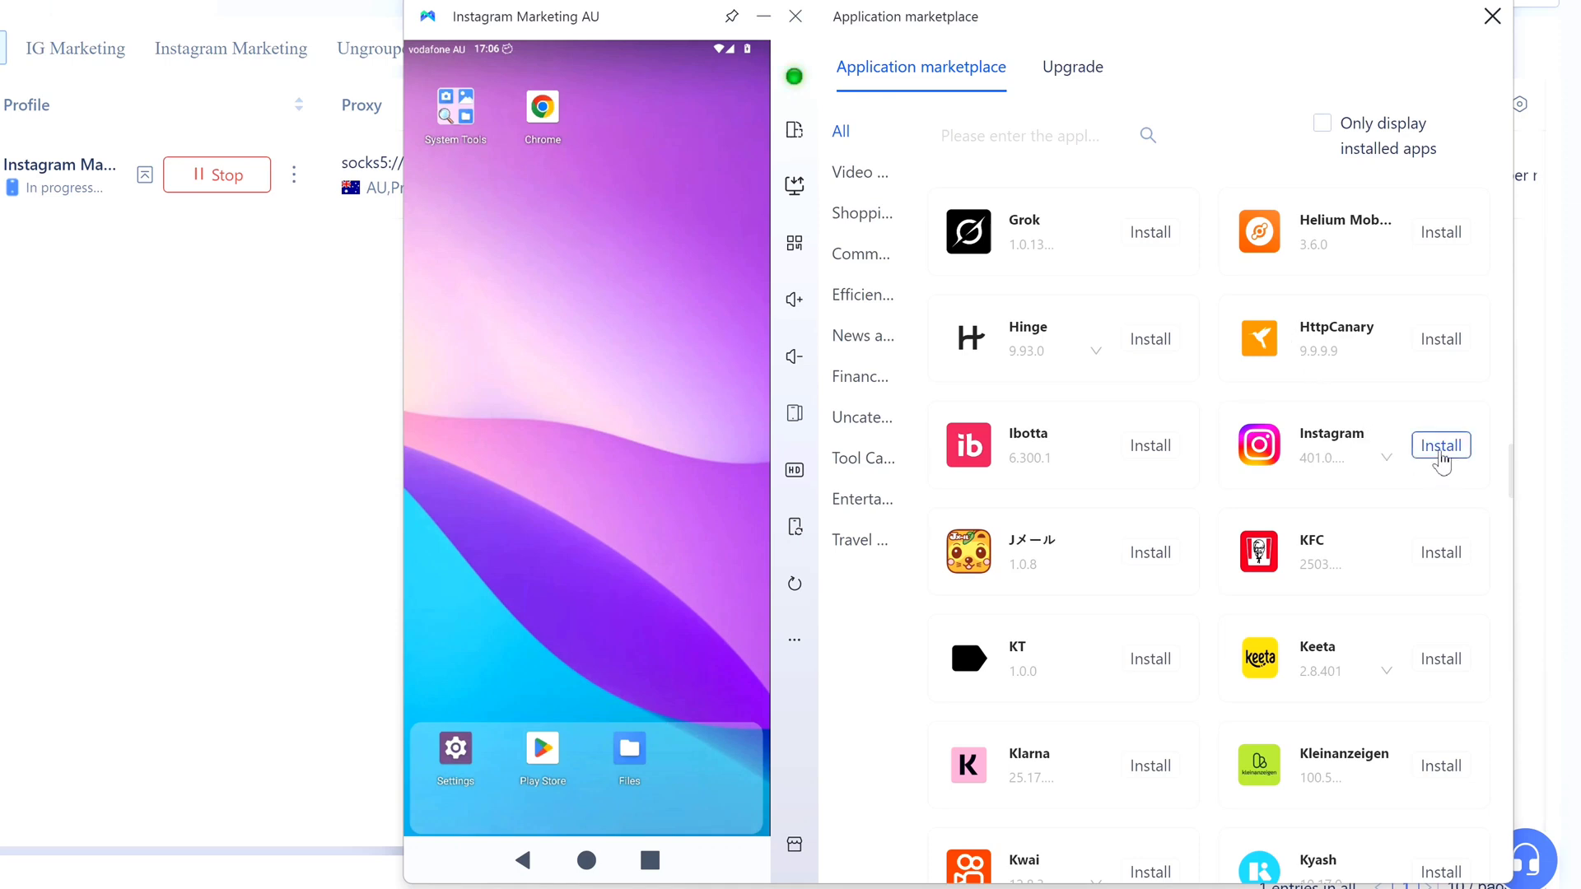
{"action": "left_click", "coordinate": [1441, 447]}
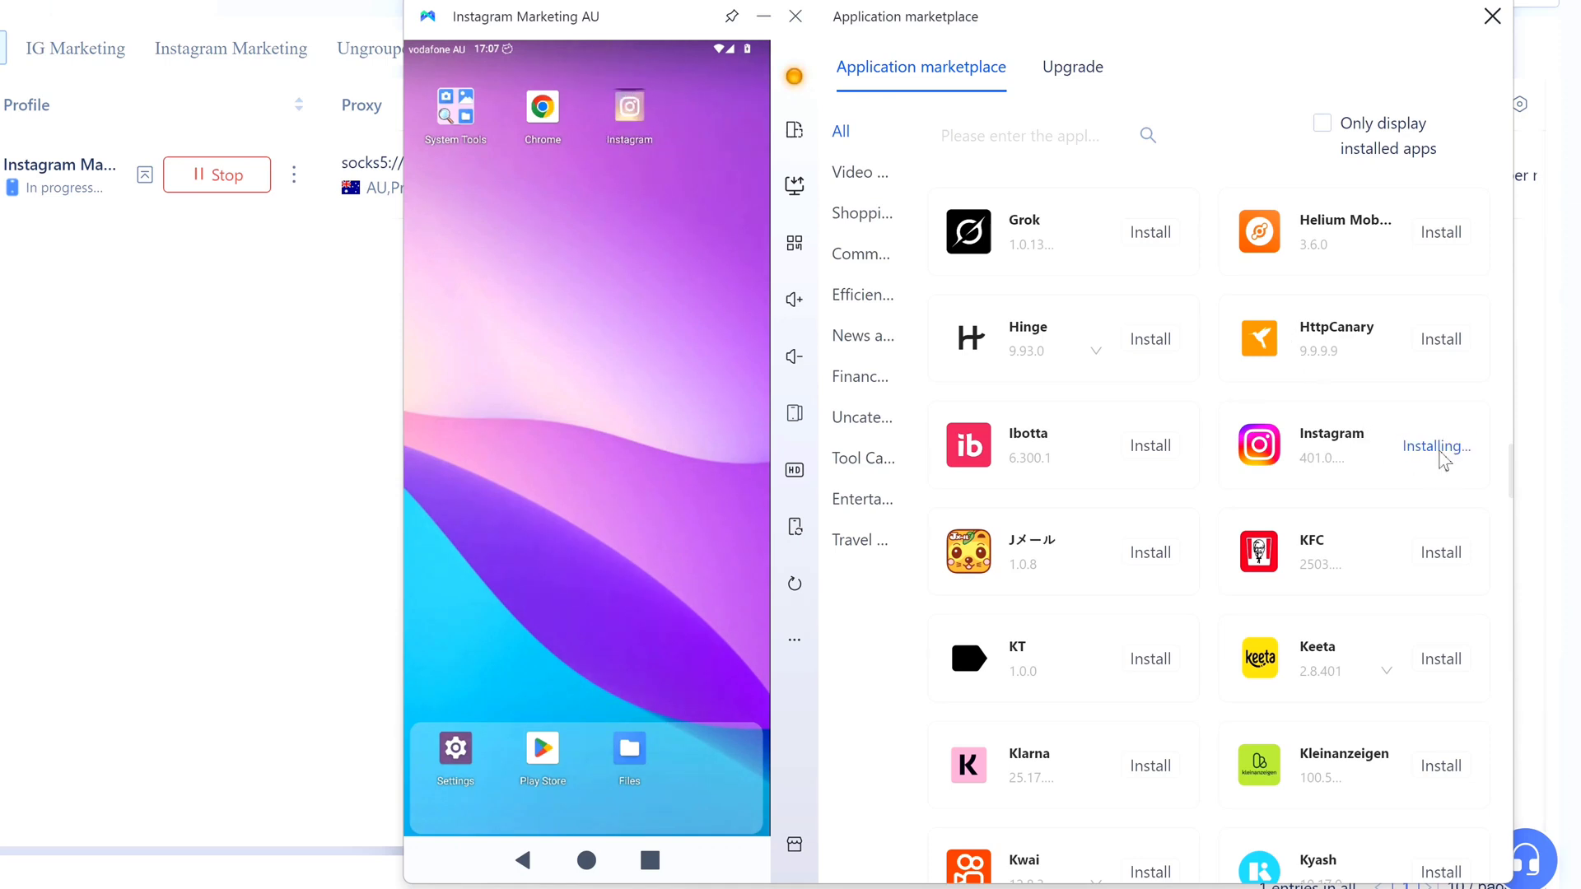
{"action": "left_click", "coordinate": [1492, 18]}
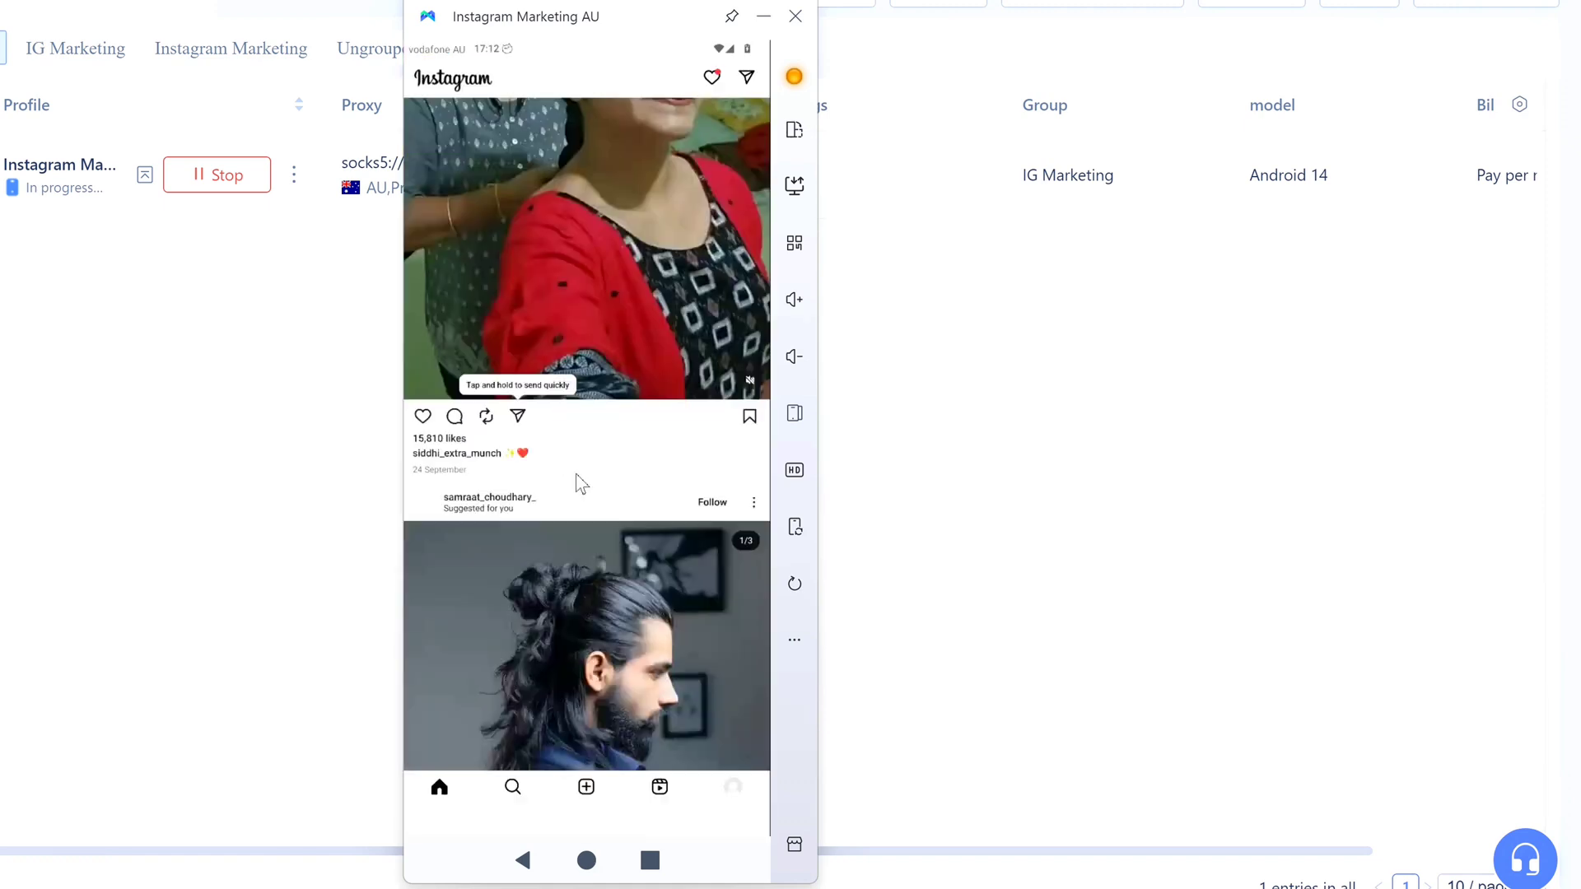
{"action": "scroll", "coordinate": [568, 494], "scroll_direction": "down", "scroll_amount": 5}
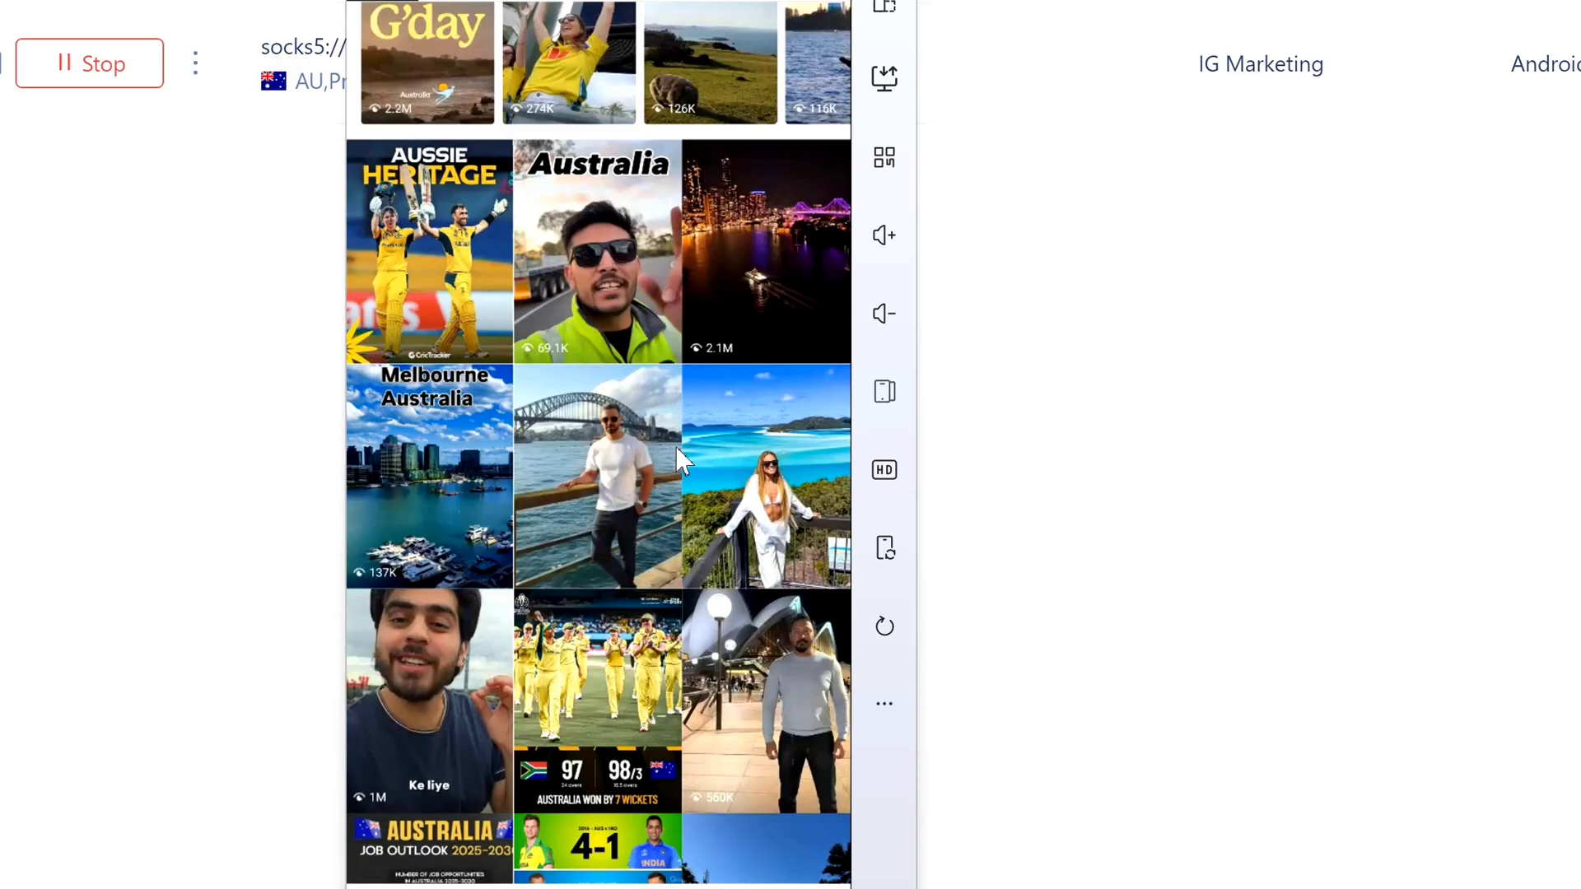
{"action": "scroll", "coordinate": [676, 446], "scroll_direction": "down", "scroll_amount": 8}
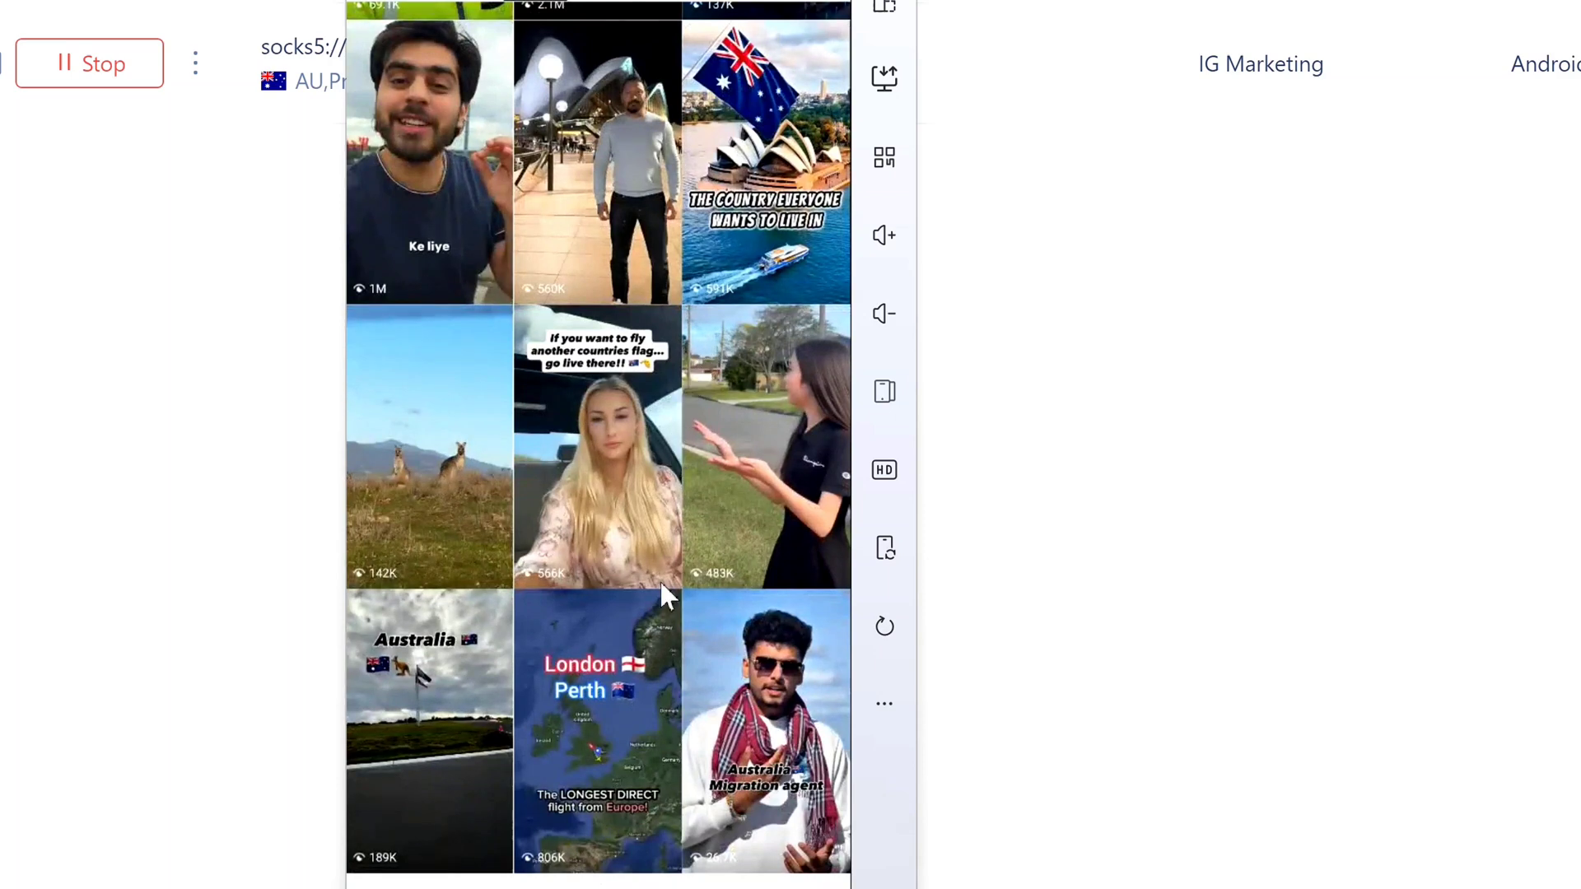
{"action": "scroll", "coordinate": [643, 626], "scroll_direction": "up", "scroll_amount": 3}
{"action": "scroll", "coordinate": [601, 568], "scroll_direction": "down", "scroll_amount": 3}
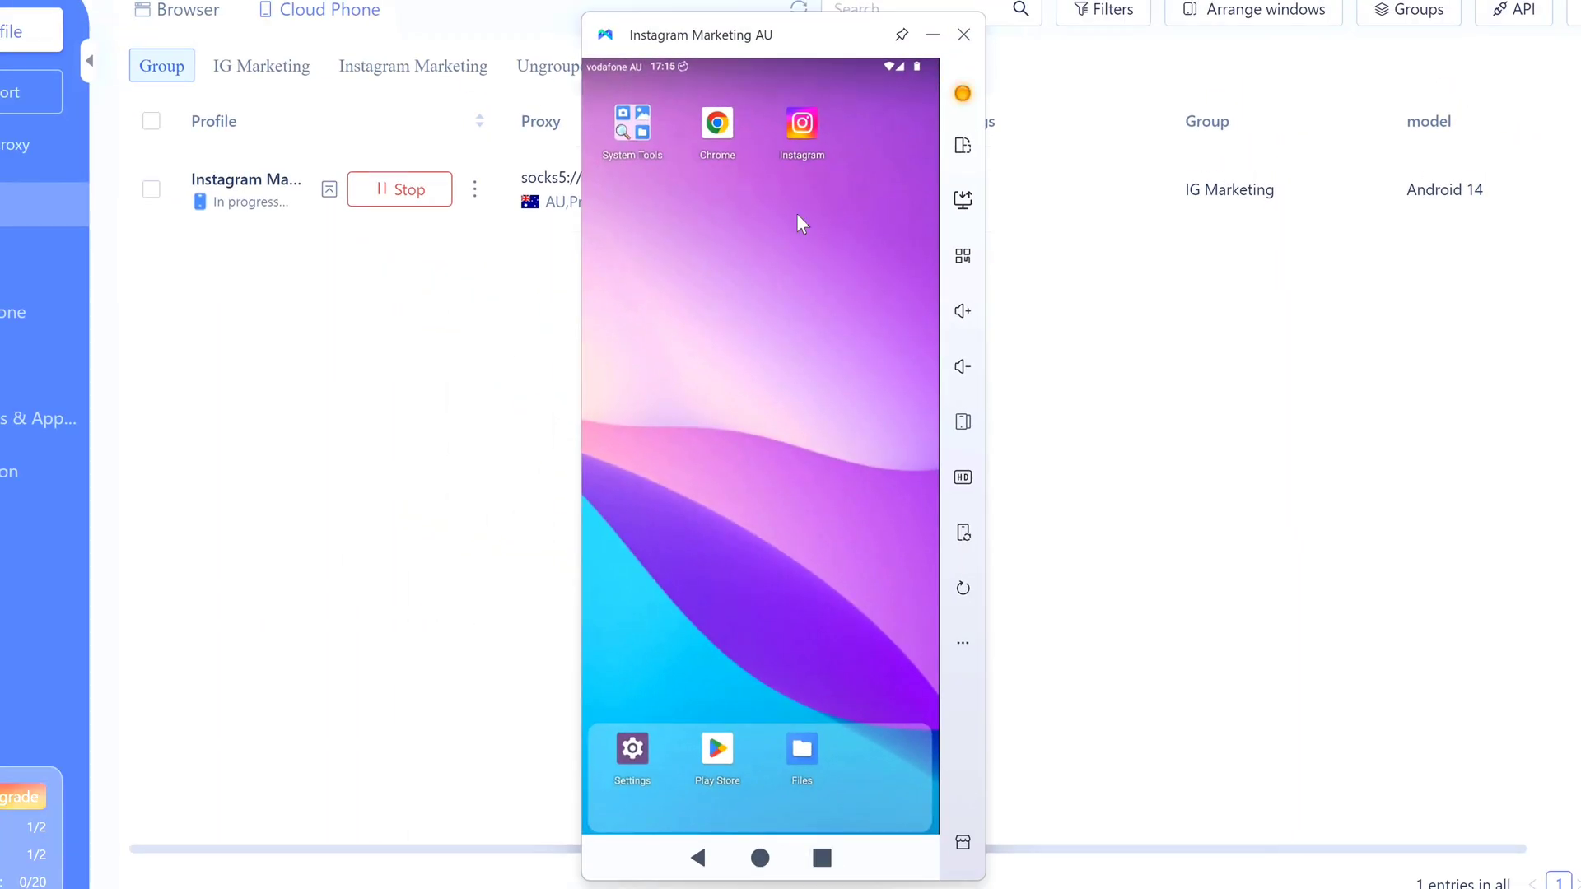
- In the phone's Chrome, open ShowMyIP to check the public IP address details
{"action": "left_click", "coordinate": [717, 123]}
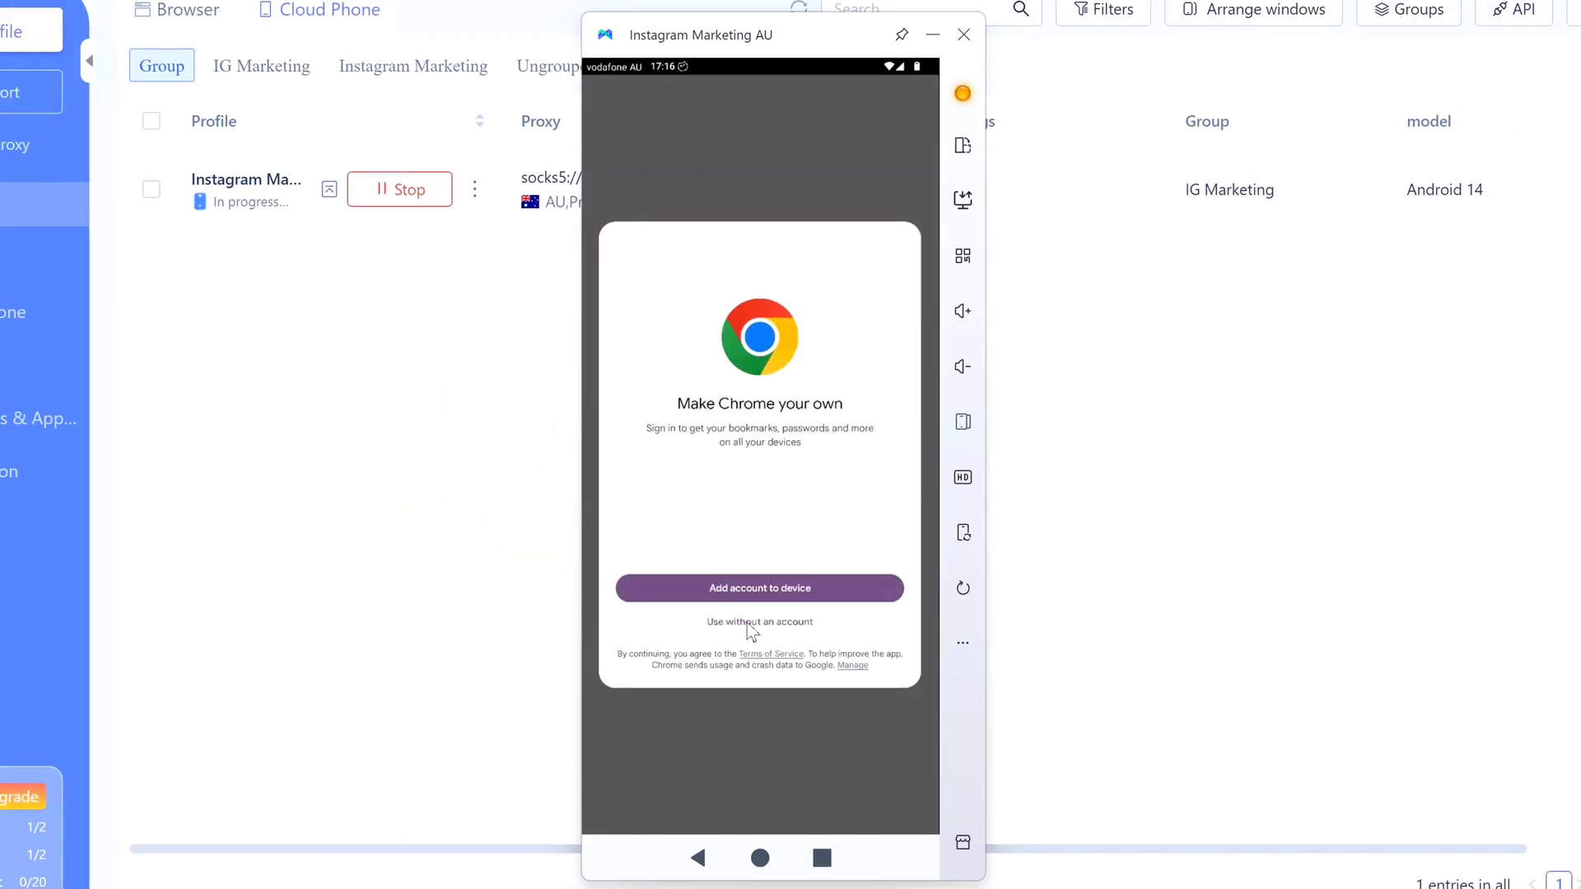
{"action": "left_click", "coordinate": [758, 618]}
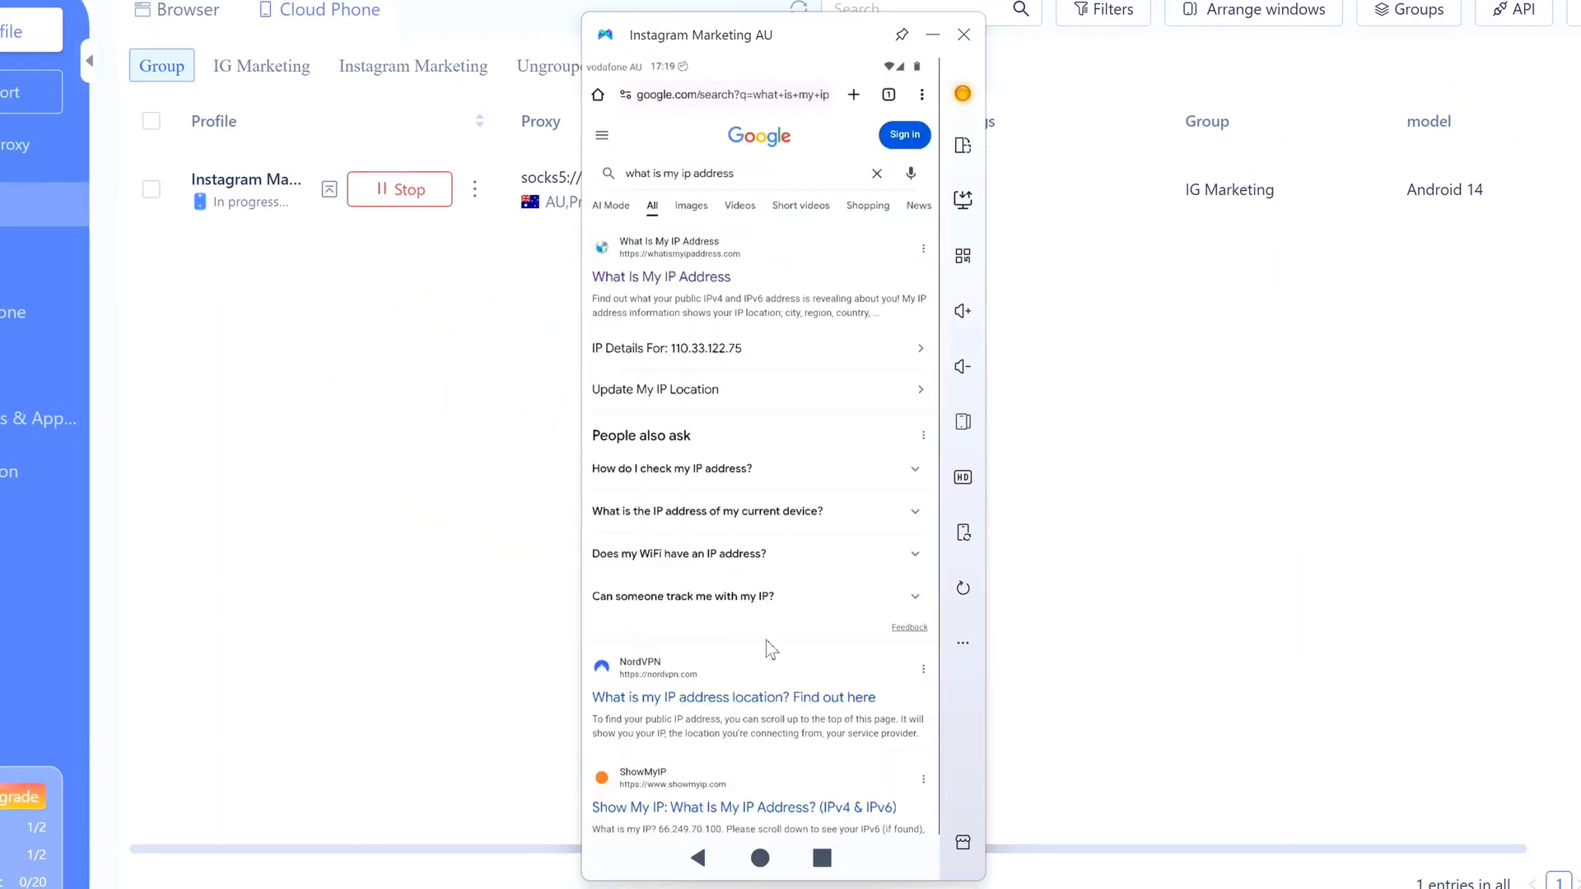
{"action": "scroll", "coordinate": [766, 640], "scroll_direction": "down", "scroll_amount": 2}
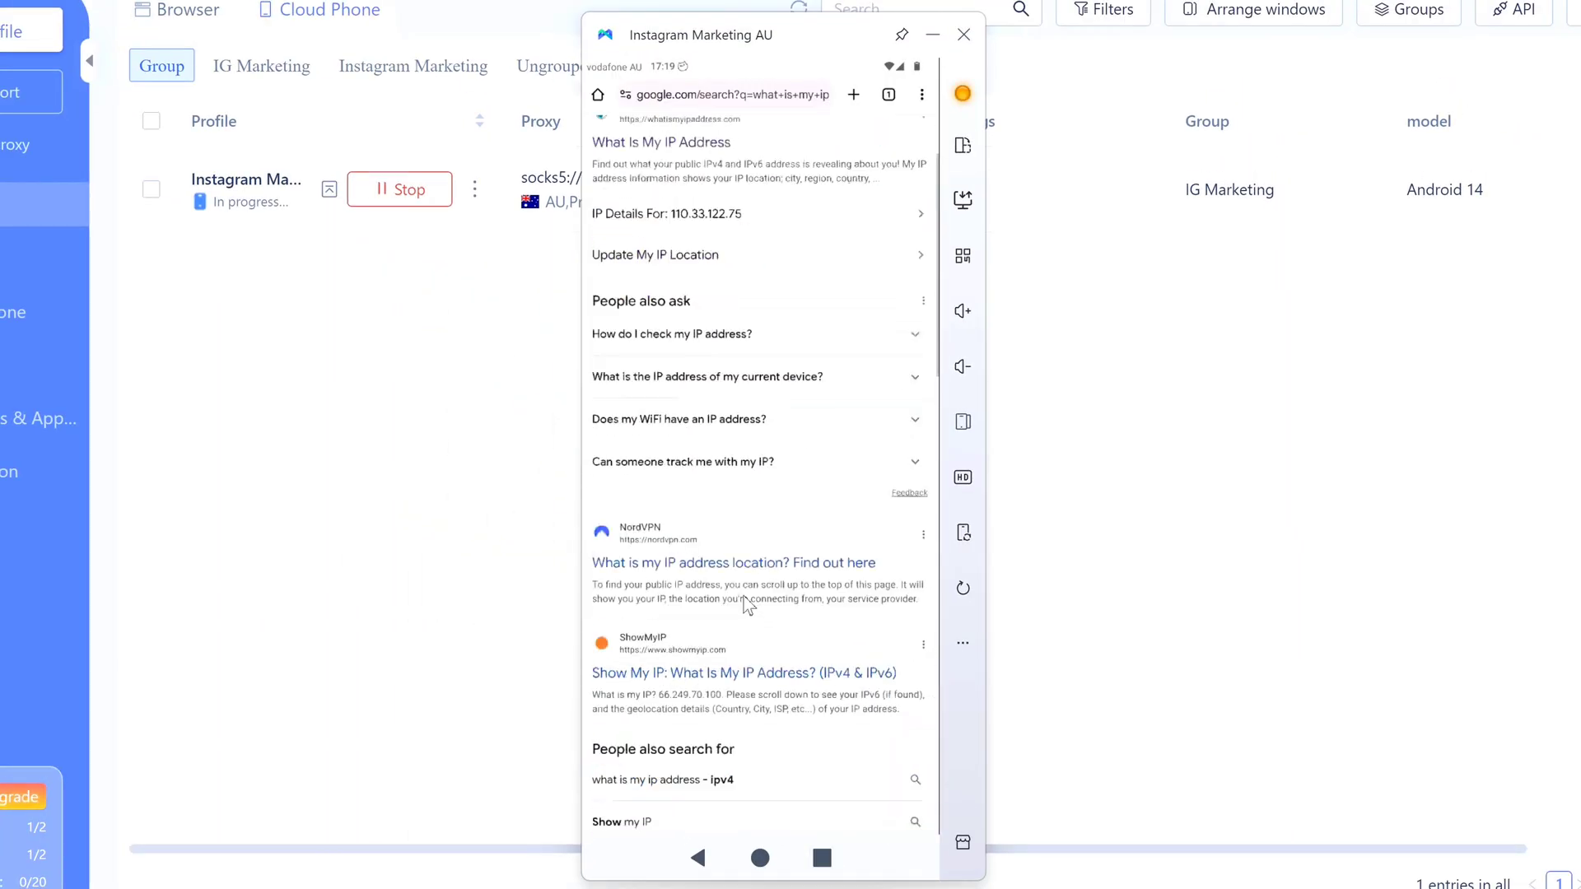
{"action": "left_click", "coordinate": [721, 690]}
{"action": "scroll", "coordinate": [840, 478], "scroll_direction": "down", "scroll_amount": 1}
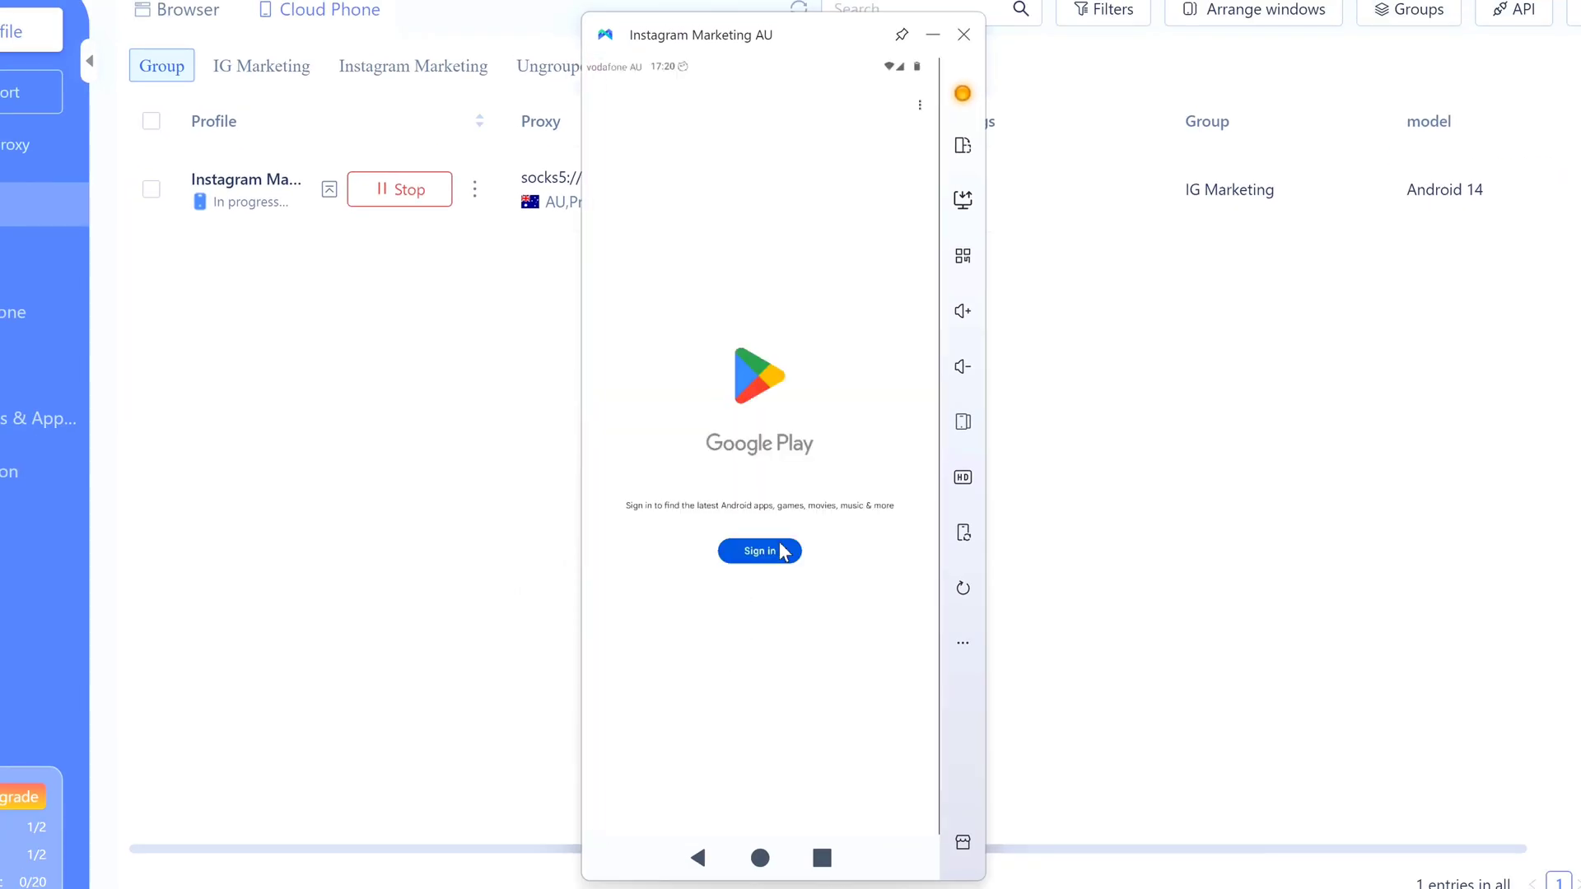
- Start the Google Play sign-in, abandon it, and look through the Files app
{"action": "left_click", "coordinate": [772, 556]}
{"action": "left_click", "coordinate": [721, 245]}
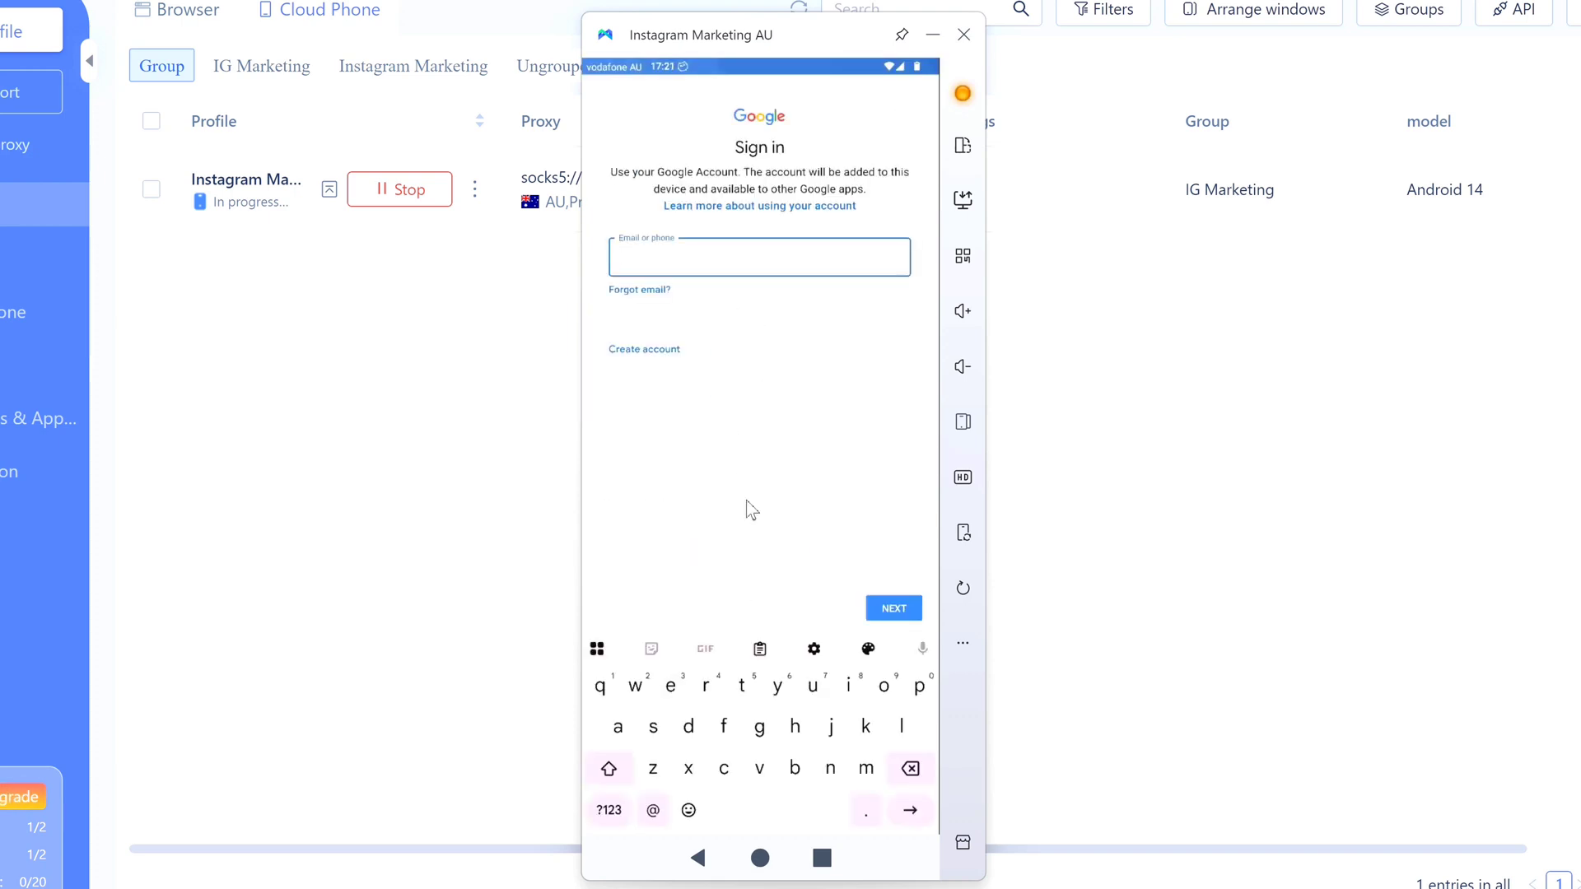
{"action": "left_click", "coordinate": [760, 858]}
{"action": "left_click", "coordinate": [808, 765]}
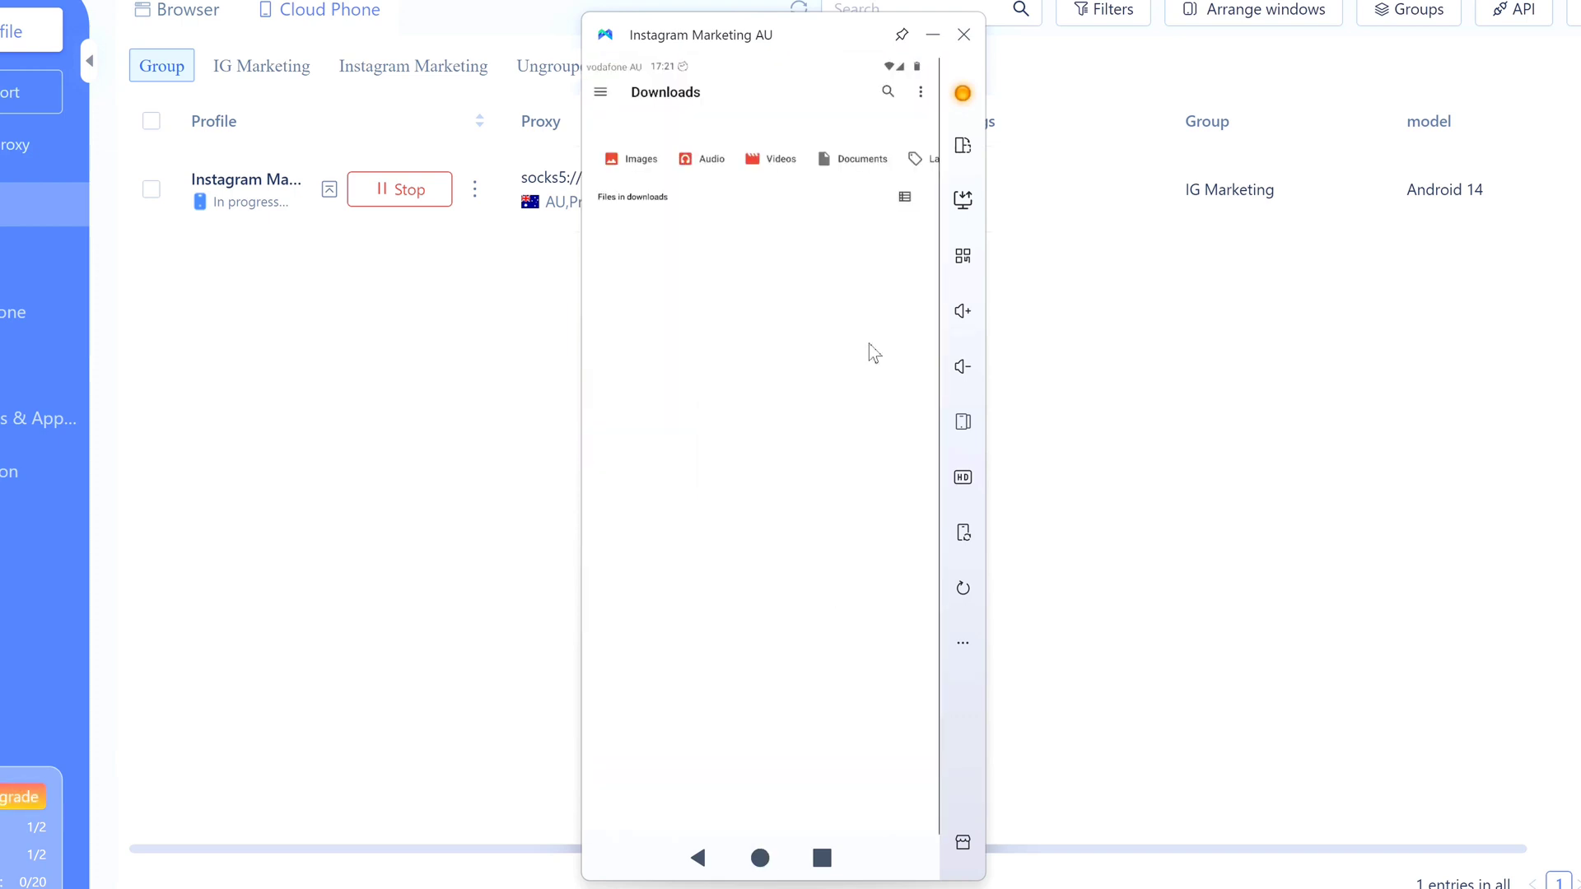
{"action": "left_click", "coordinate": [698, 858]}
{"action": "left_click", "coordinate": [697, 858]}
- Review storage and network settings in the phone's Settings, then minimize the cloud phone window
{"action": "left_click", "coordinate": [632, 748]}
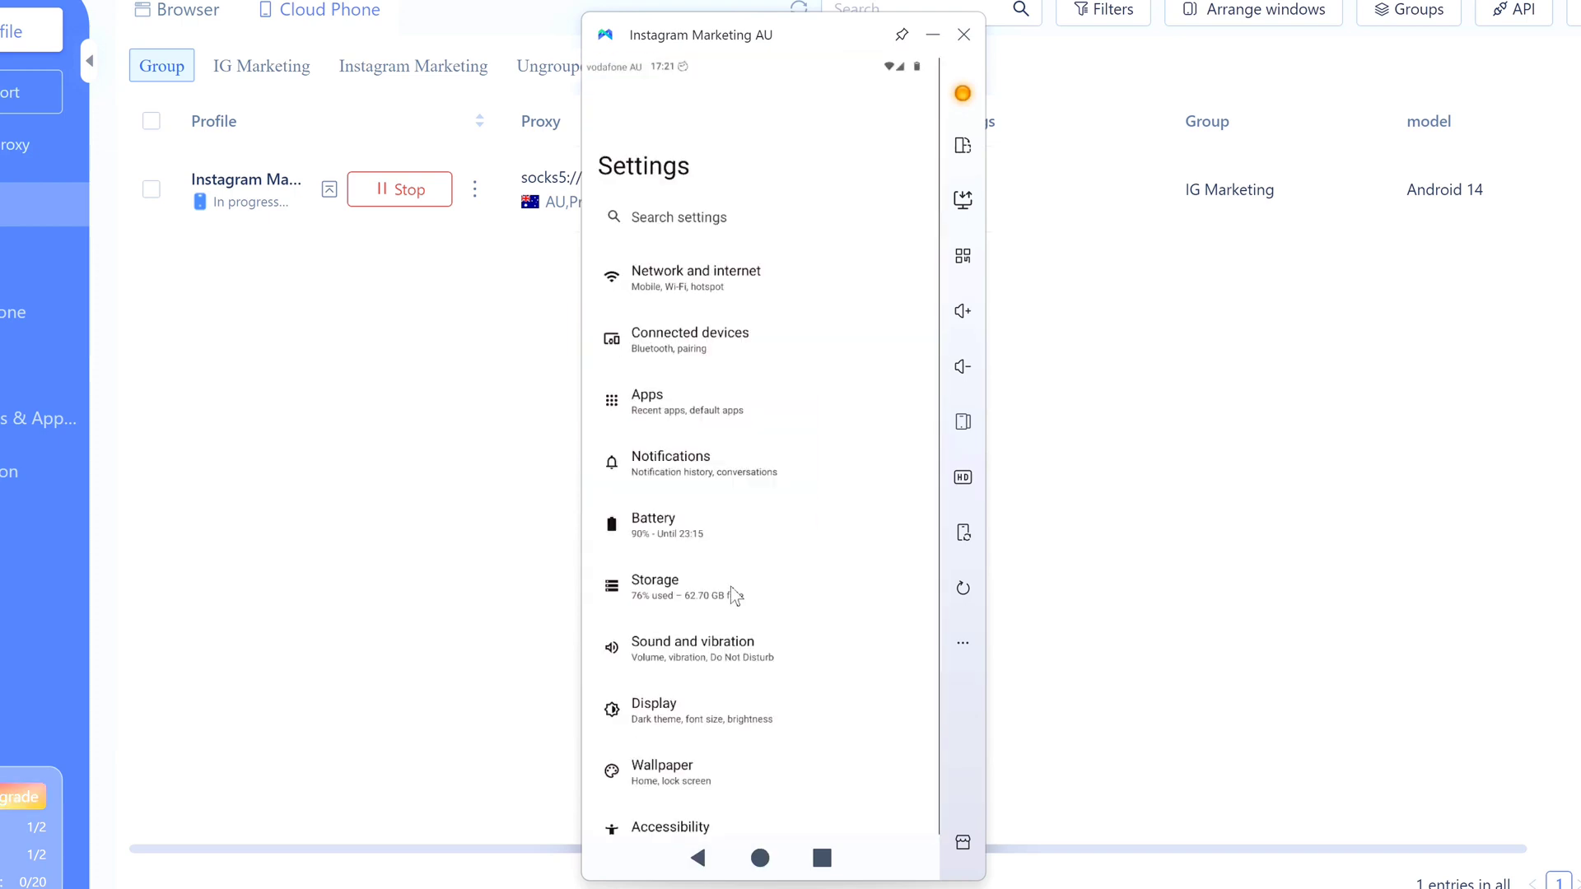
{"action": "left_click", "coordinate": [731, 593]}
{"action": "left_click", "coordinate": [604, 130]}
{"action": "left_click", "coordinate": [748, 276]}
{"action": "left_click", "coordinate": [698, 858]}
{"action": "left_click", "coordinate": [698, 858]}
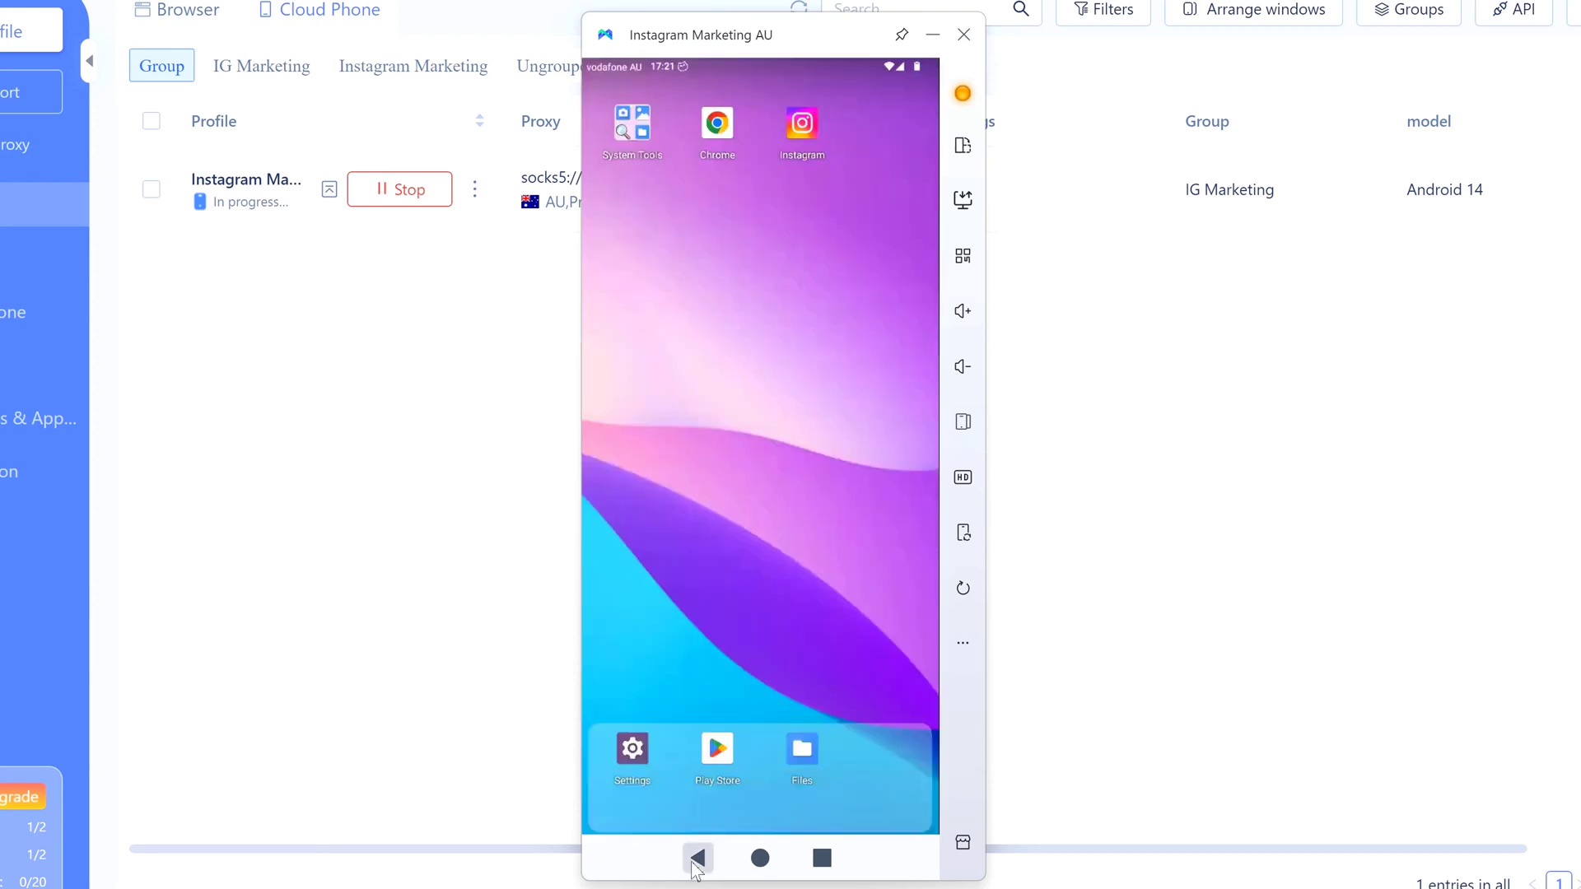
{"action": "left_click", "coordinate": [933, 35]}
- Stop the Instagram Marketing AU phone and begin a new cloud phone with the Android 12 model
{"action": "left_click", "coordinate": [417, 200]}
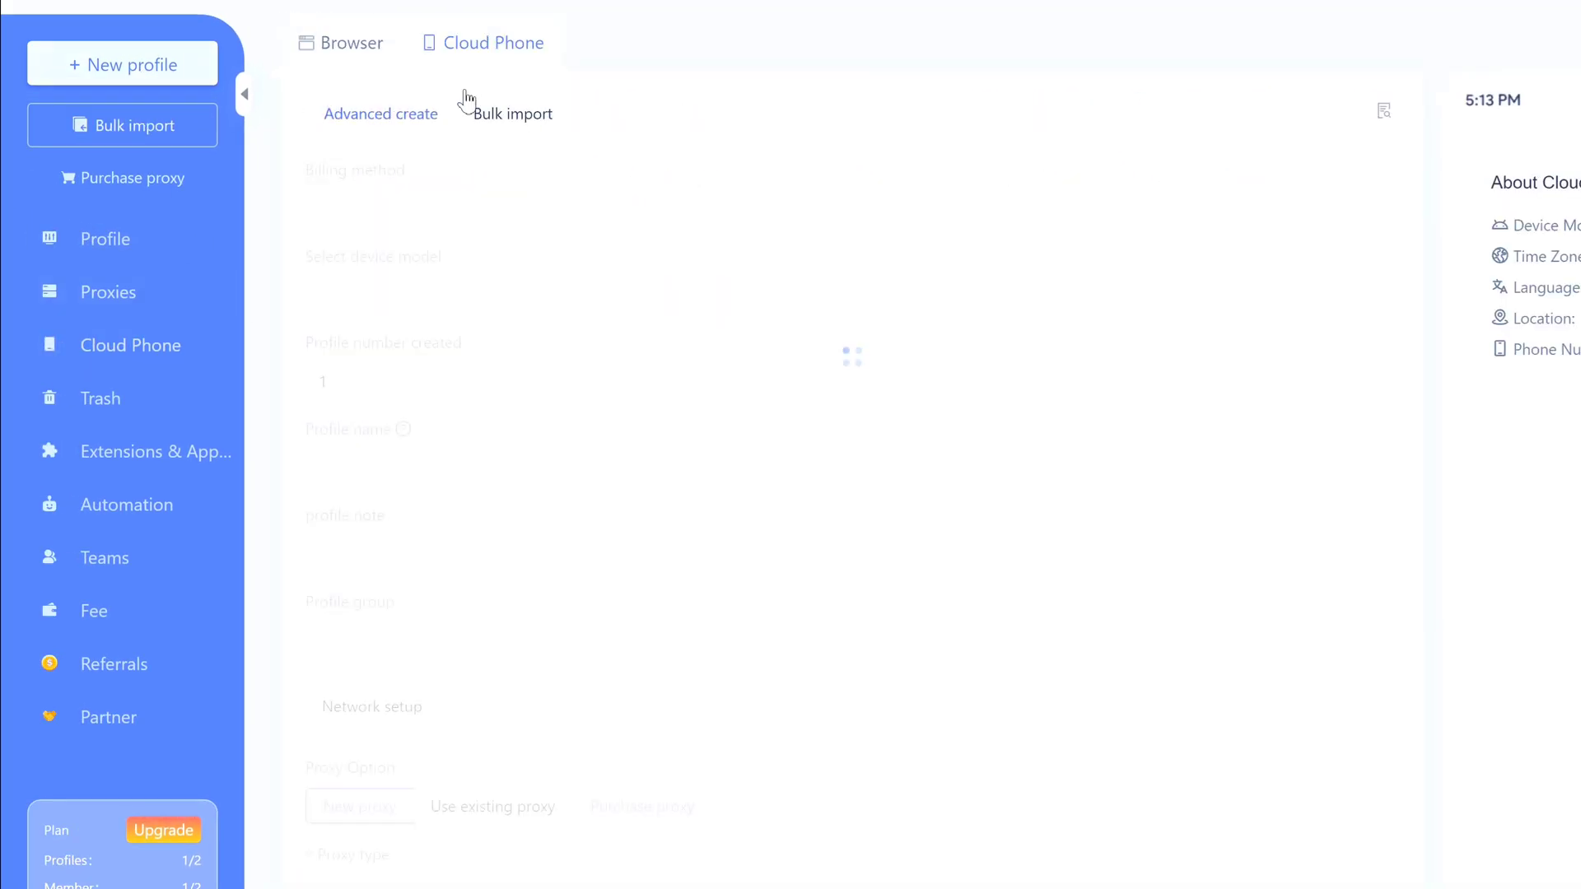
{"action": "left_click", "coordinate": [483, 54]}
{"action": "left_click", "coordinate": [639, 315]}
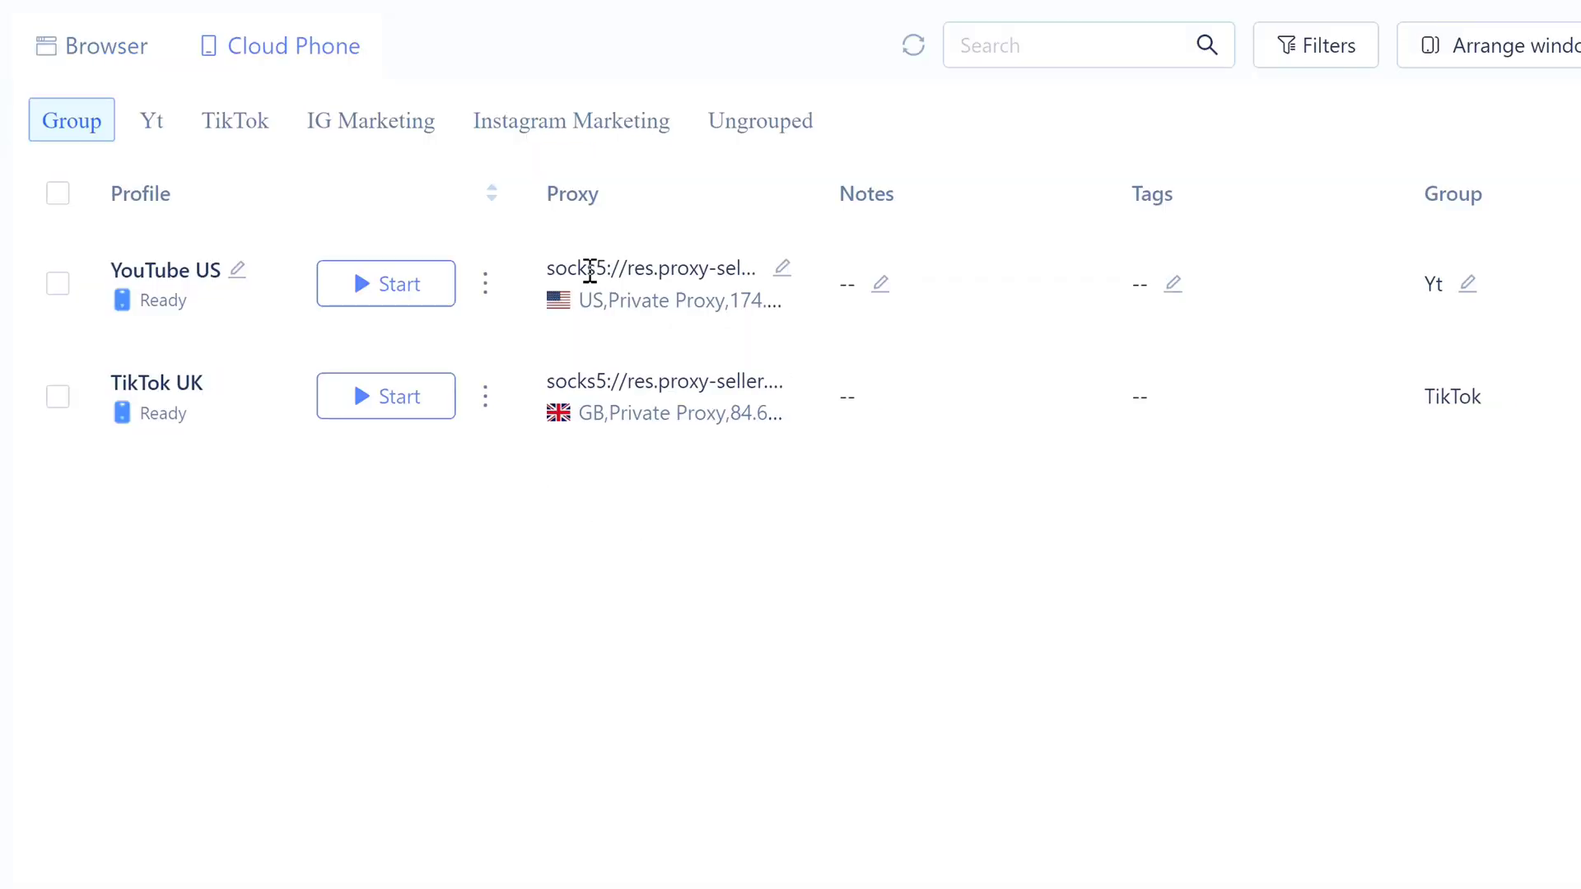
{"action": "mouse_move", "coordinate": [590, 272]}
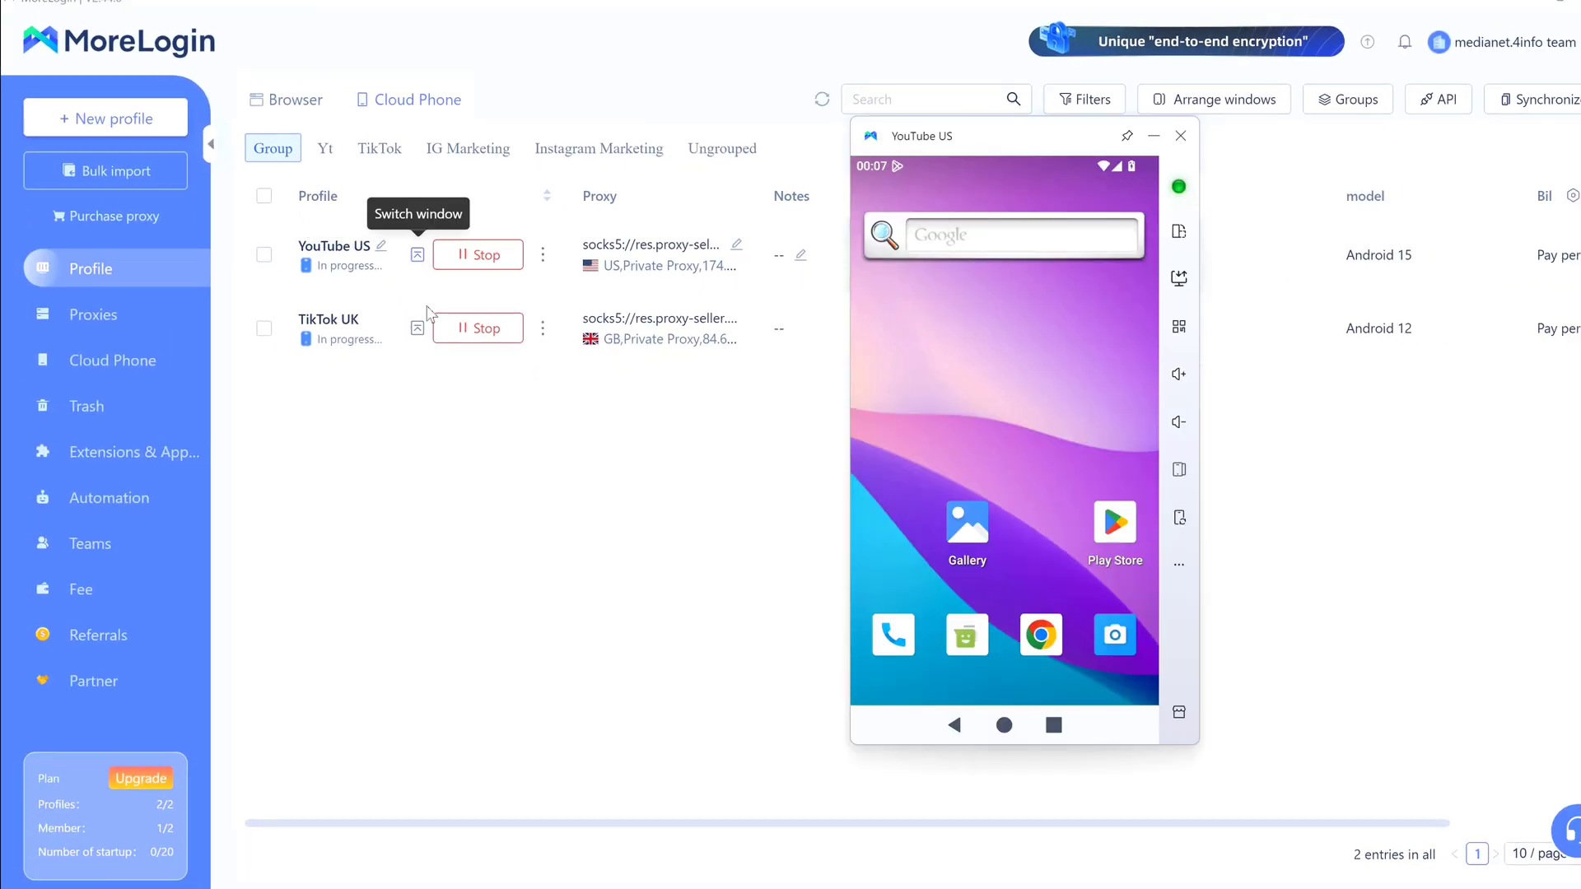
- Browse the TikTok UK phone's app marketplace, then place Calendar on its home screen
{"action": "left_click", "coordinate": [417, 327]}
{"action": "left_click", "coordinate": [727, 279]}
{"action": "scroll", "coordinate": [1081, 466], "scroll_direction": "down", "scroll_amount": 5}
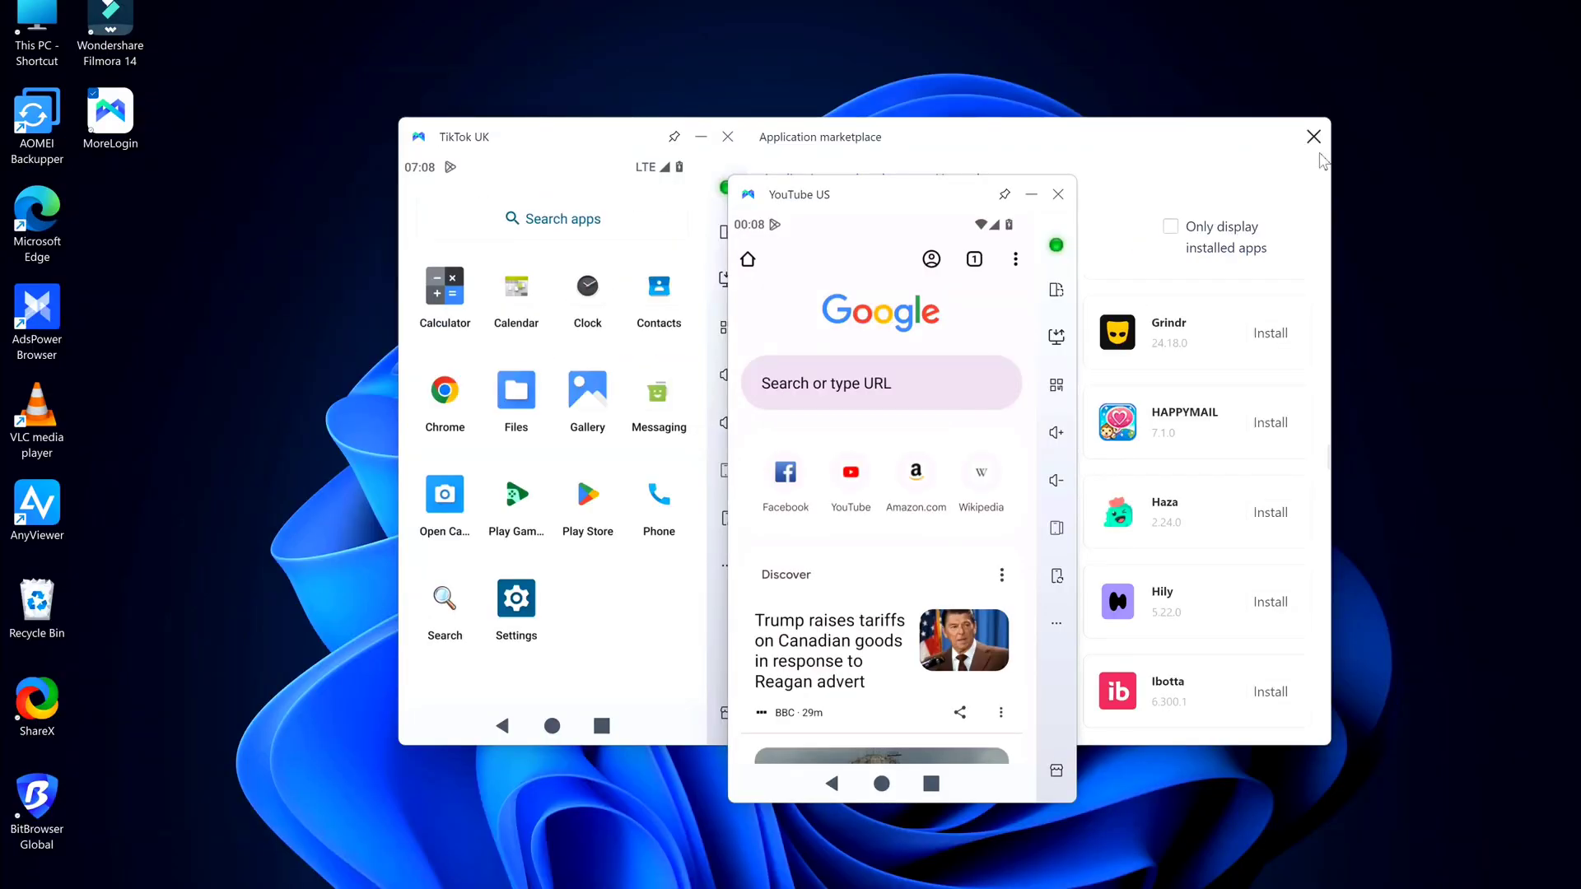
{"action": "left_click", "coordinate": [1314, 137]}
{"action": "left_click", "coordinate": [1314, 137]}
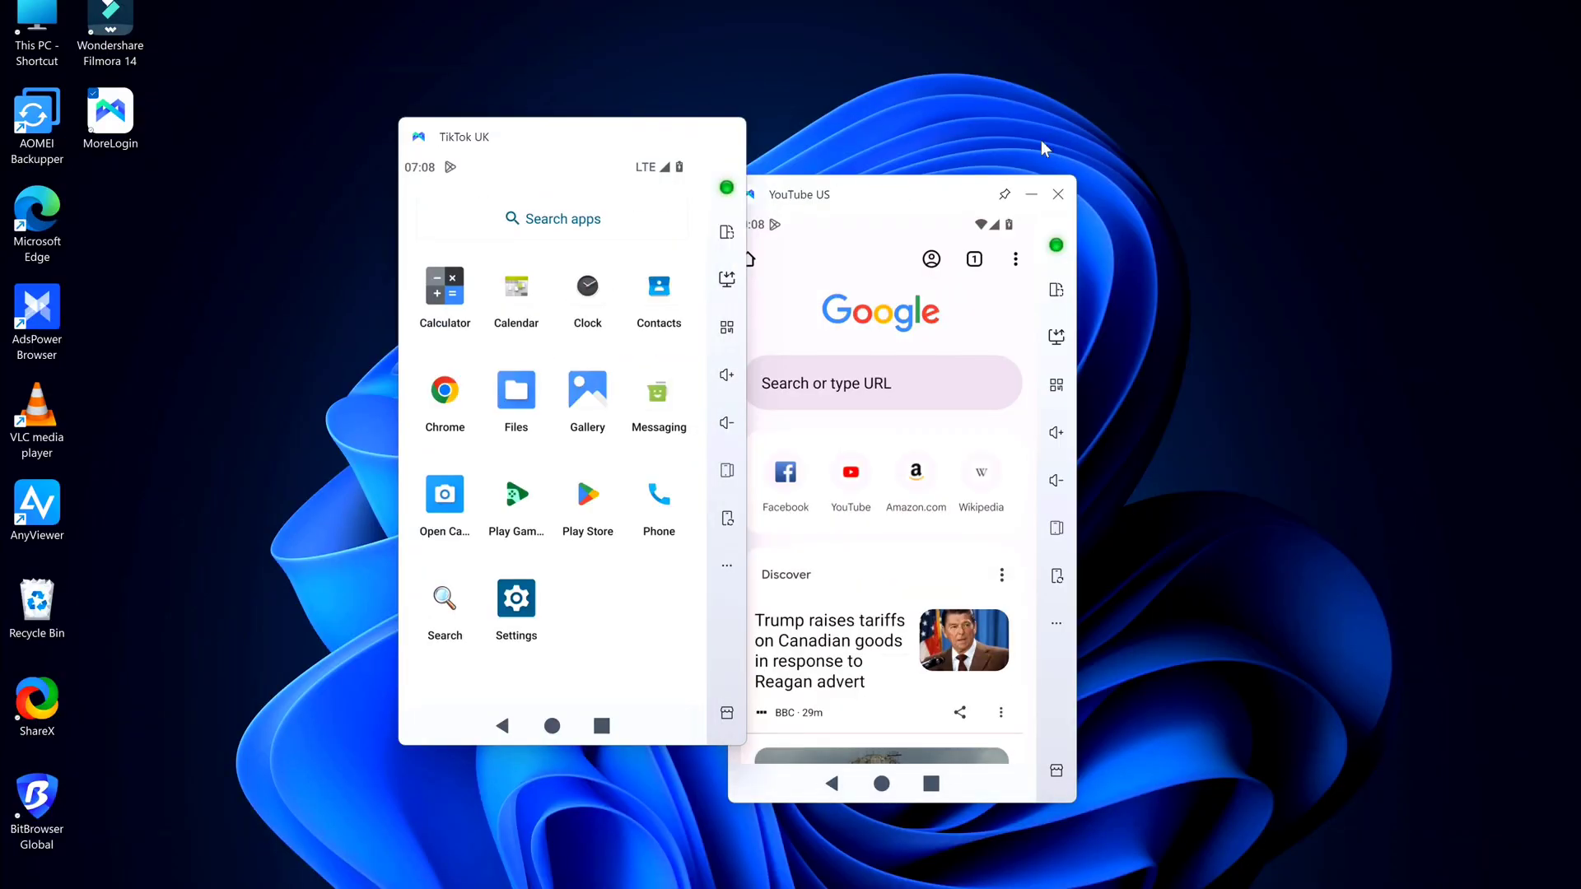
{"action": "left_click_drag", "start_coordinate": [611, 132], "coordinate": [535, 194]}
{"action": "left_click_drag", "start_coordinate": [527, 264], "coordinate": [520, 422]}
{"action": "left_click_drag", "start_coordinate": [443, 354], "coordinate": [582, 597]}
- Stop the TikTok UK cloud phone and review the Fee and Cloud Phone pages
{"action": "left_click", "coordinate": [941, 880]}
{"action": "left_click", "coordinate": [469, 330]}
{"action": "left_click", "coordinate": [111, 359]}
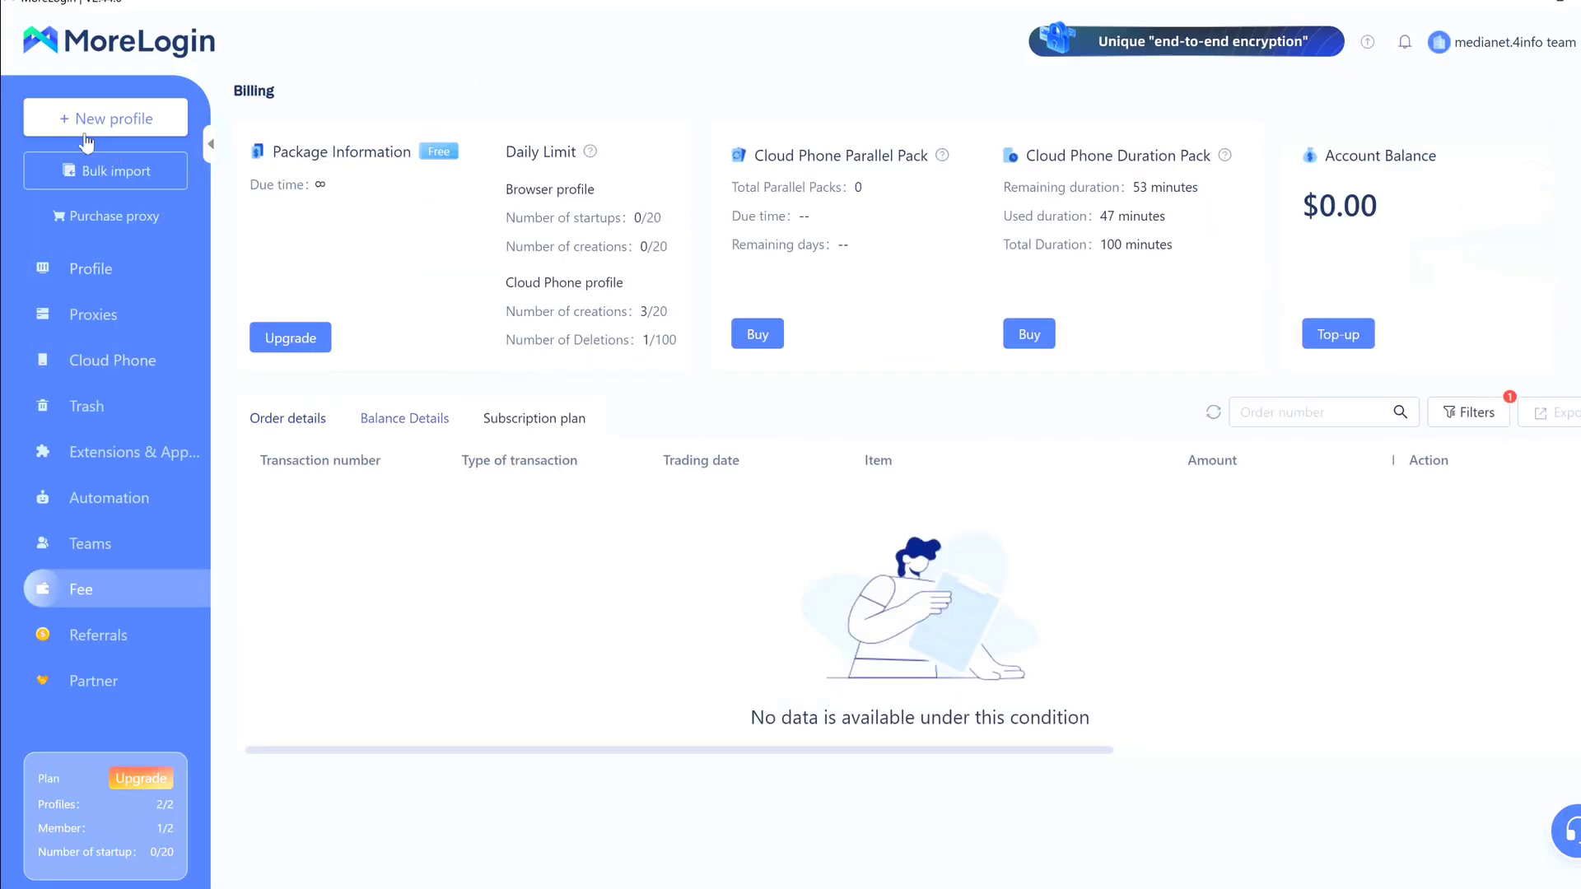
{"action": "left_click", "coordinate": [122, 363]}
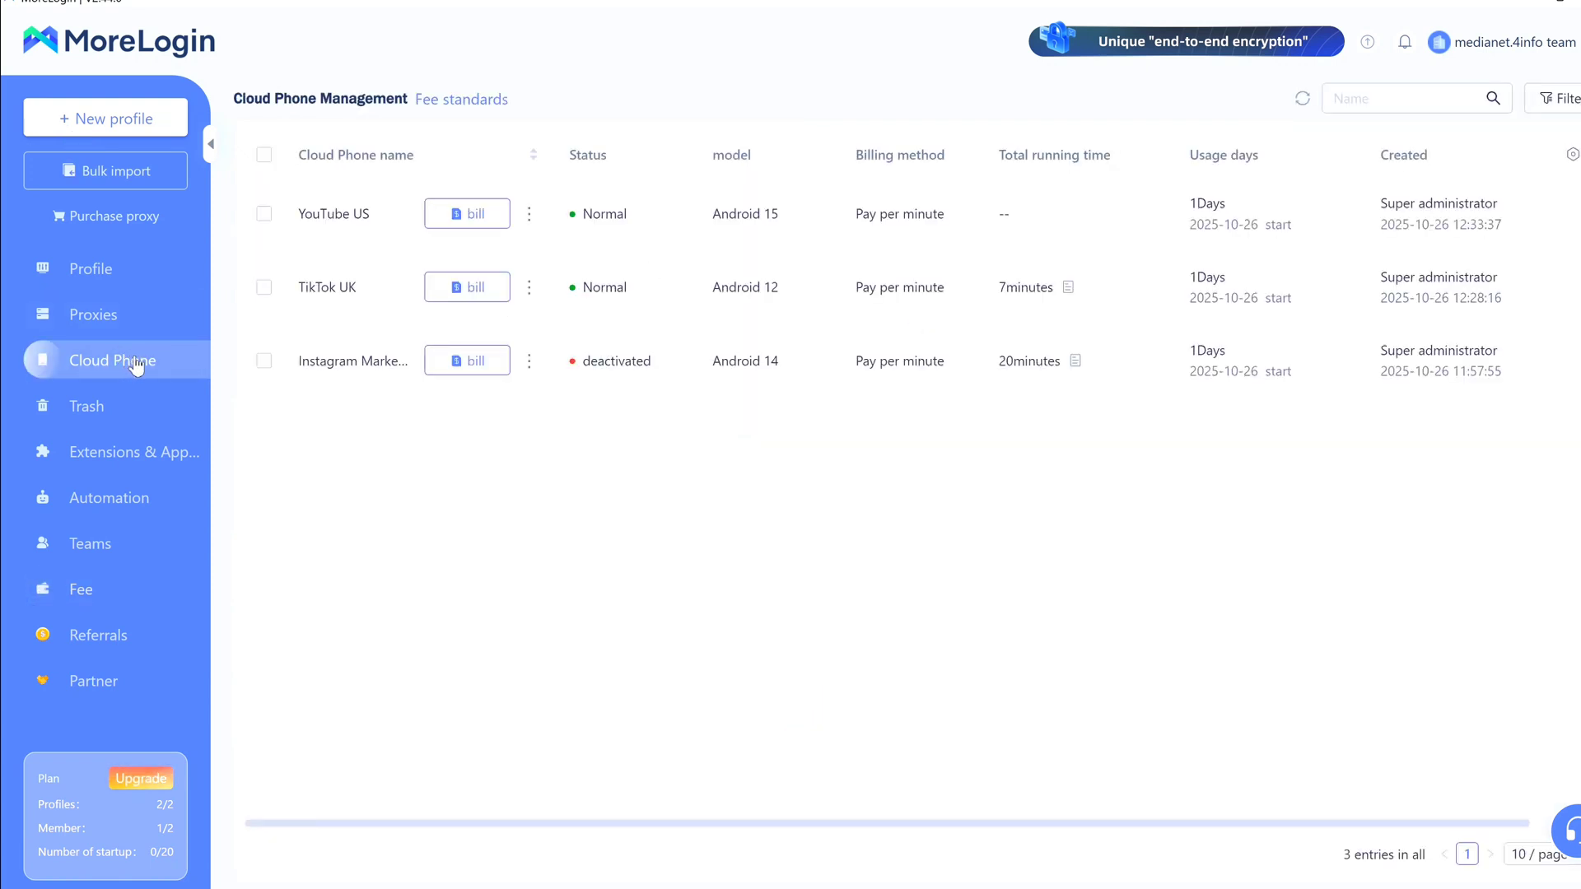
{"action": "left_click", "coordinate": [120, 270]}
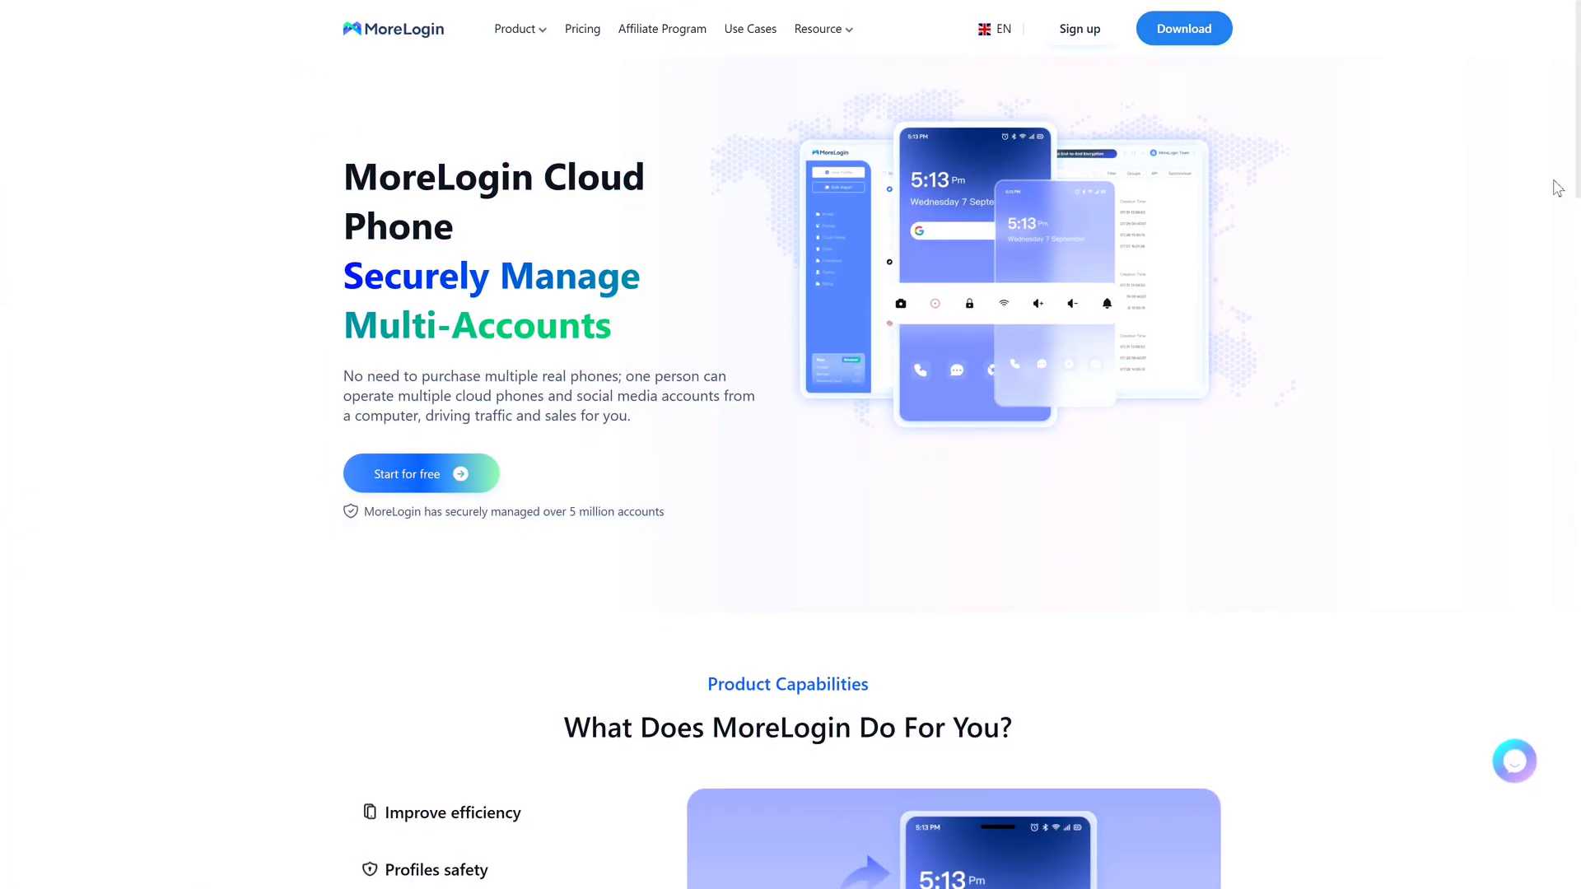
{"action": "scroll", "coordinate": [582, 534], "scroll_direction": "down", "scroll_amount": 5}
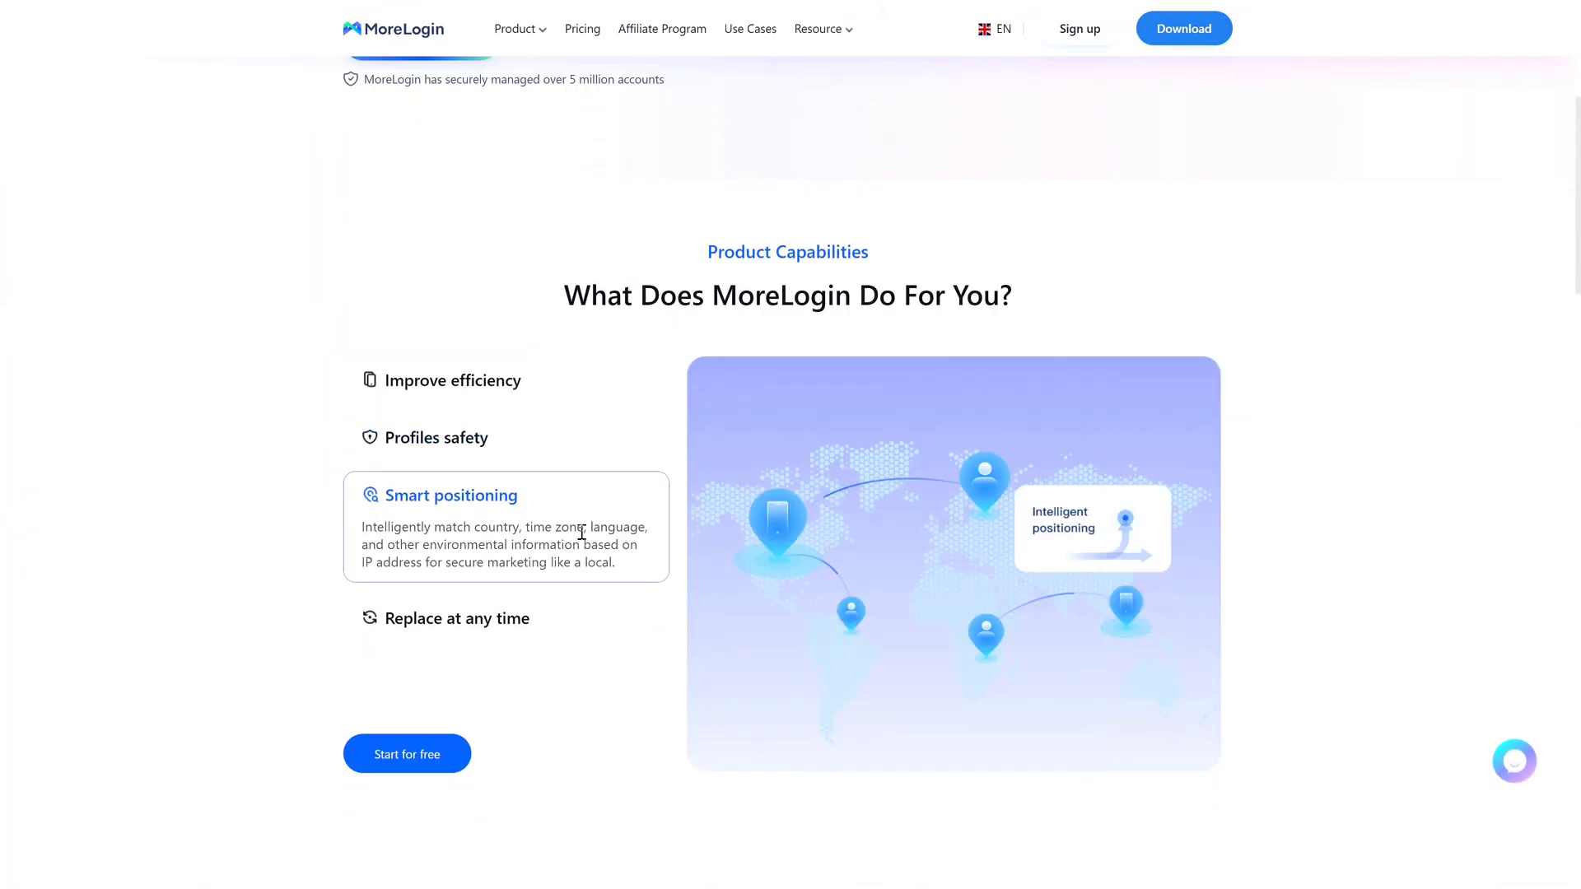